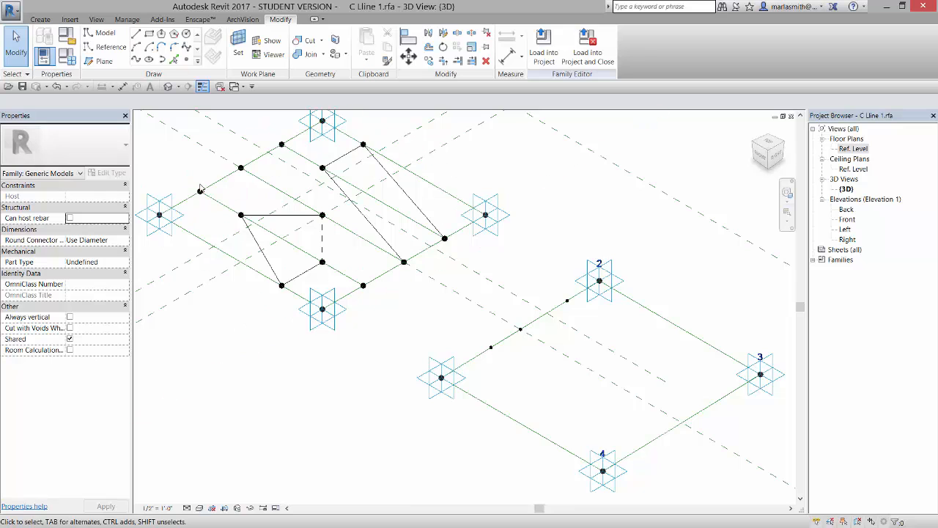
- Check which family parameter drives the normalized curve position of the reference point nearest the first rig's leftmost adaptive point
left_click(207, 254)
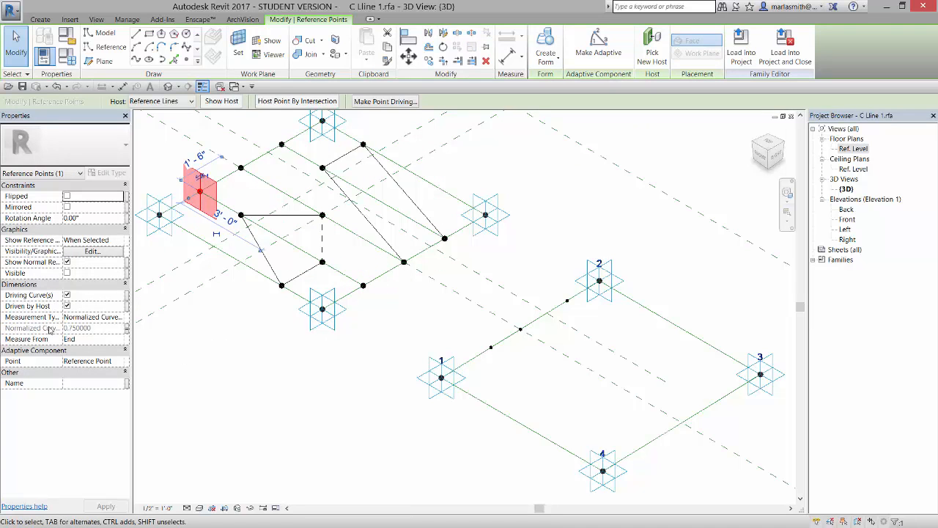
left_click(128, 328)
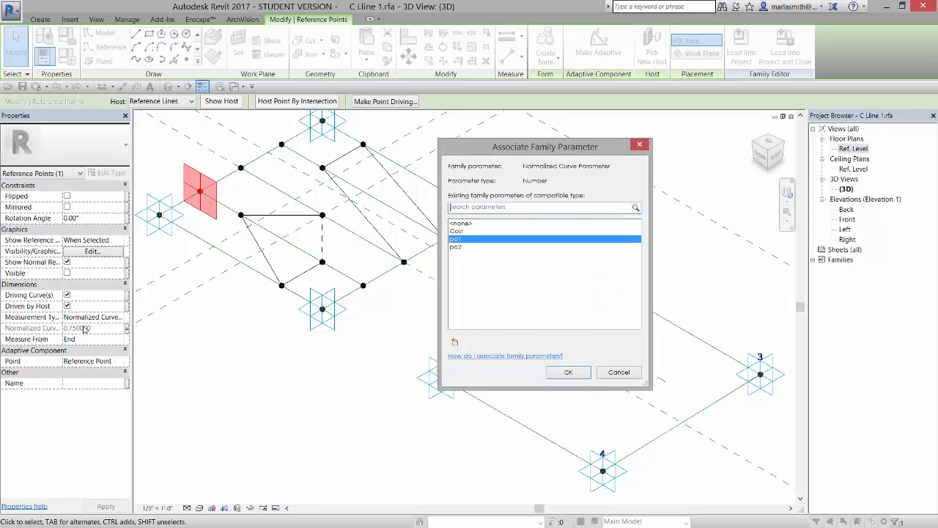
left_click(618, 372)
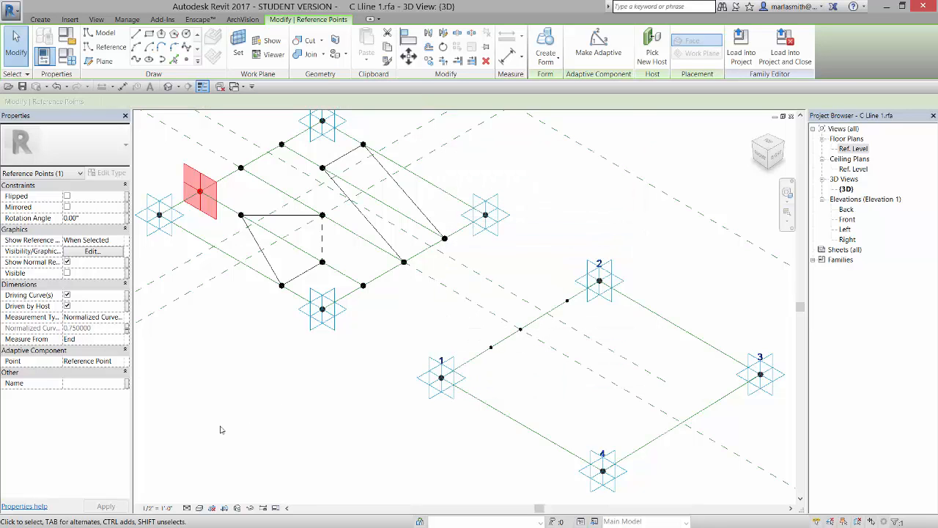
key("Escape")
- Review the family types' po1 and po2 parameter values without changing anything
left_click(71, 56)
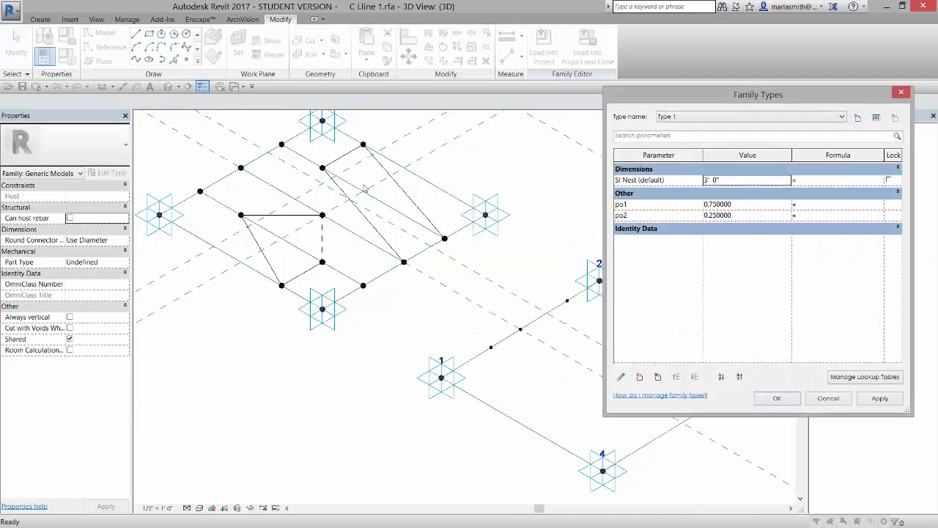
left_click_drag(806, 99, 309, 188)
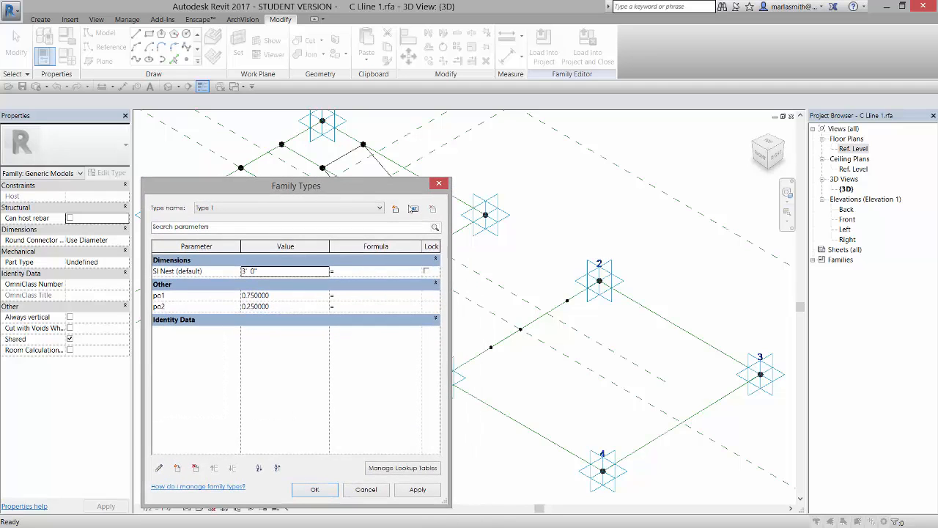
left_click(367, 490)
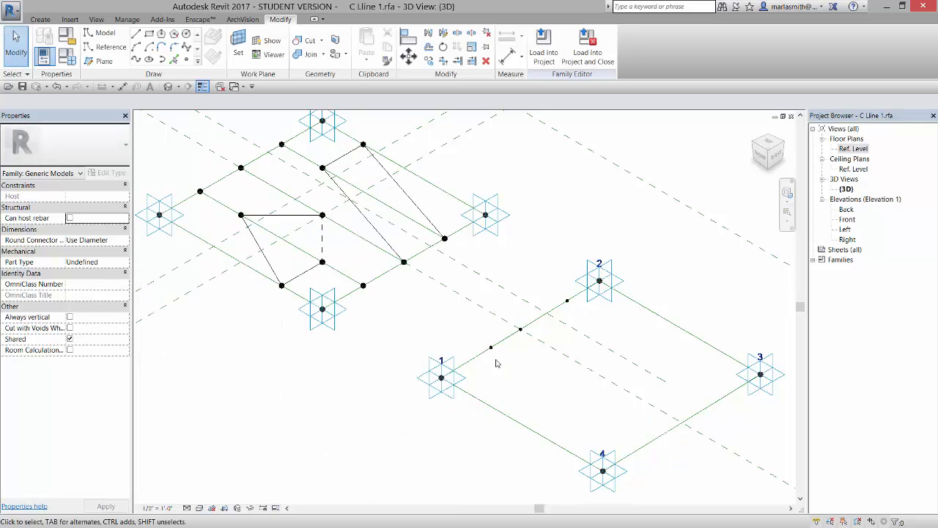
- Associate the normalized curve parameter of the reference point near adaptive point 1 with a new instance parameter named po-1
left_click(544, 387)
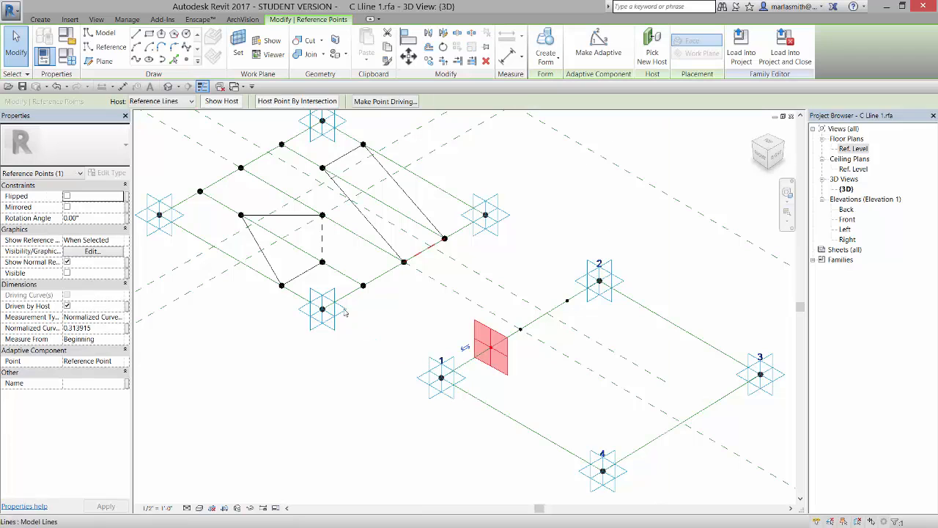
left_click(127, 328)
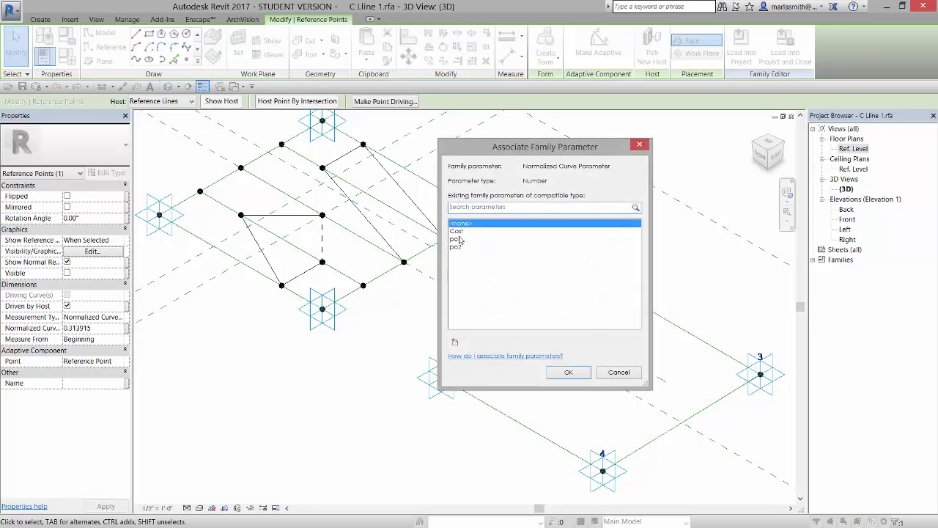
left_click(454, 343)
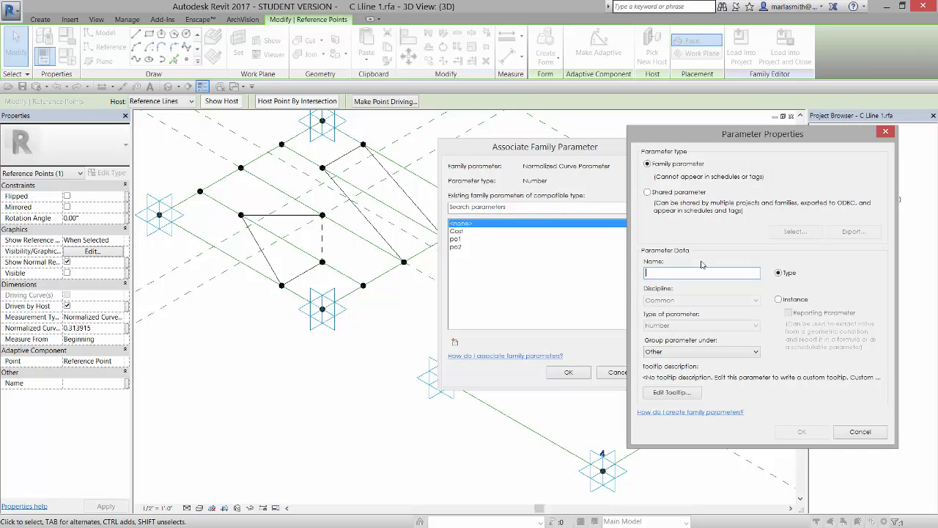
type("po-1")
left_click(799, 432)
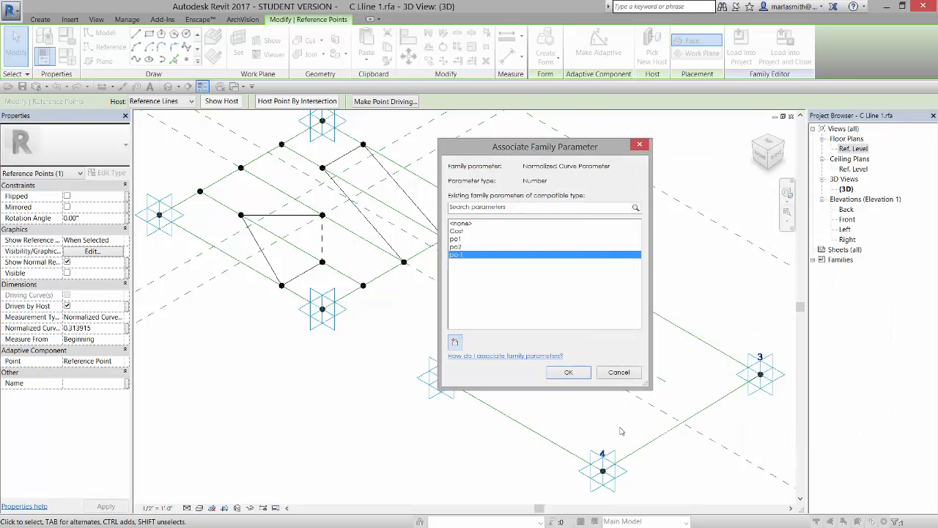
left_click(570, 373)
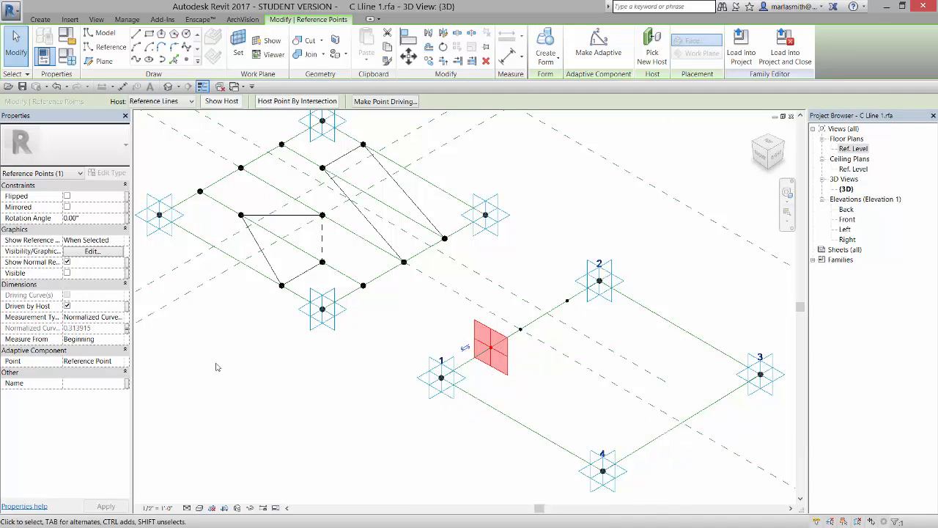
- Compare the curve position properties of the reference points near adaptive points 2 and 1
left_click(568, 302)
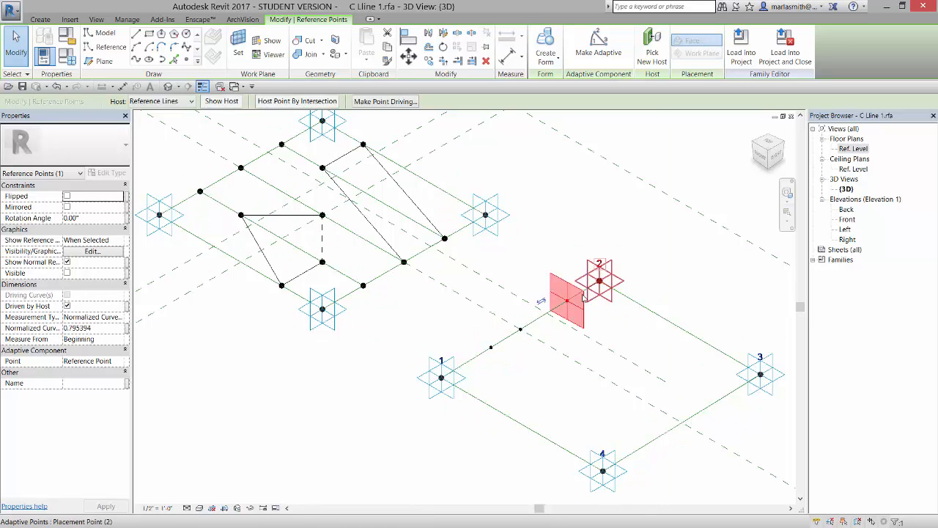
key("Tab")
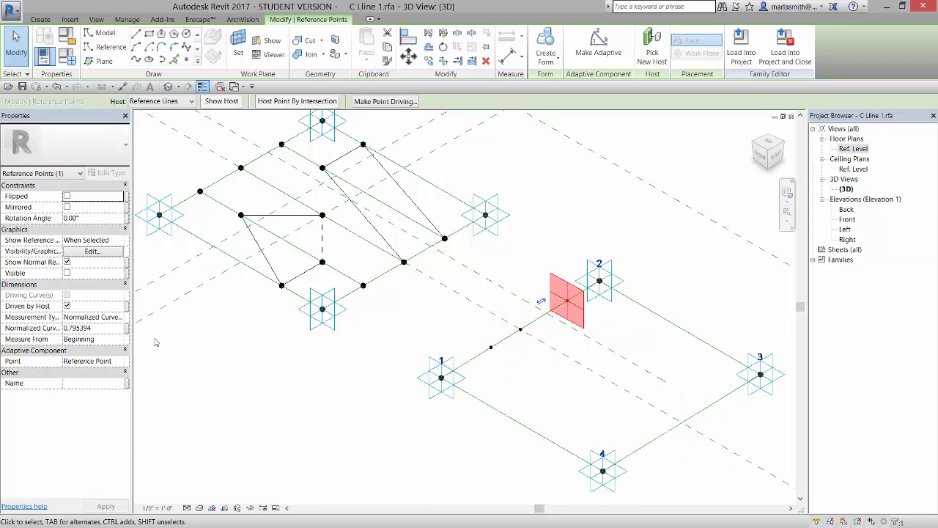
left_click(512, 356)
left_click(491, 348)
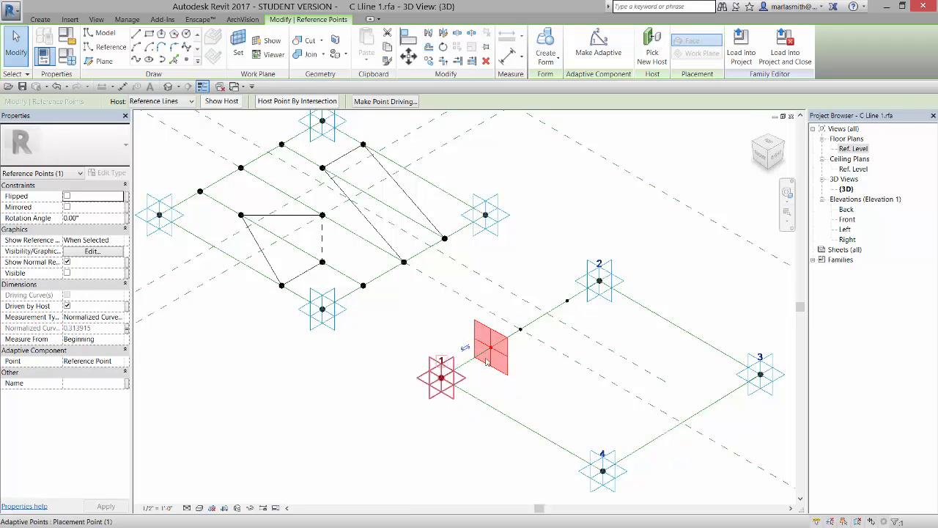
left_click(542, 388)
- Measure the reference point near adaptive point 2 from End and associate its normalized curve parameter with po-1
left_click(568, 300)
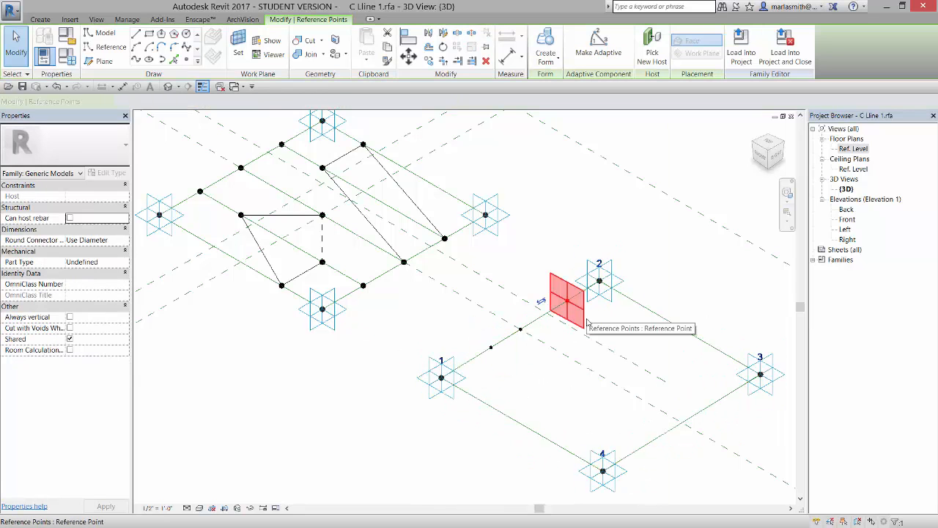
left_click(121, 339)
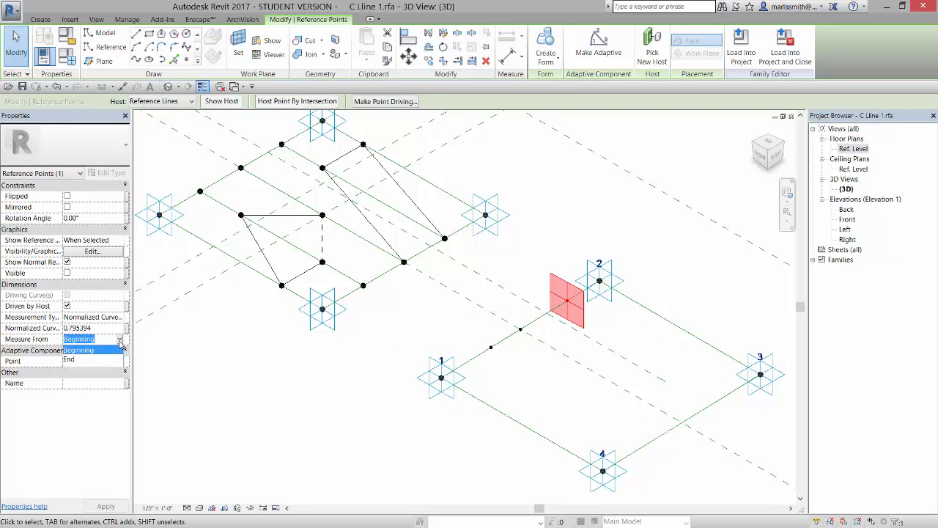
left_click(110, 360)
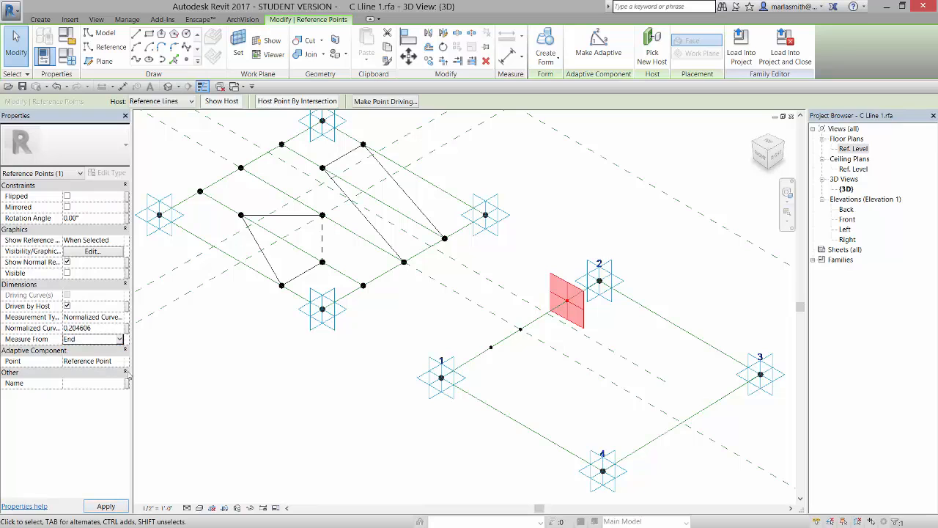
left_click(126, 328)
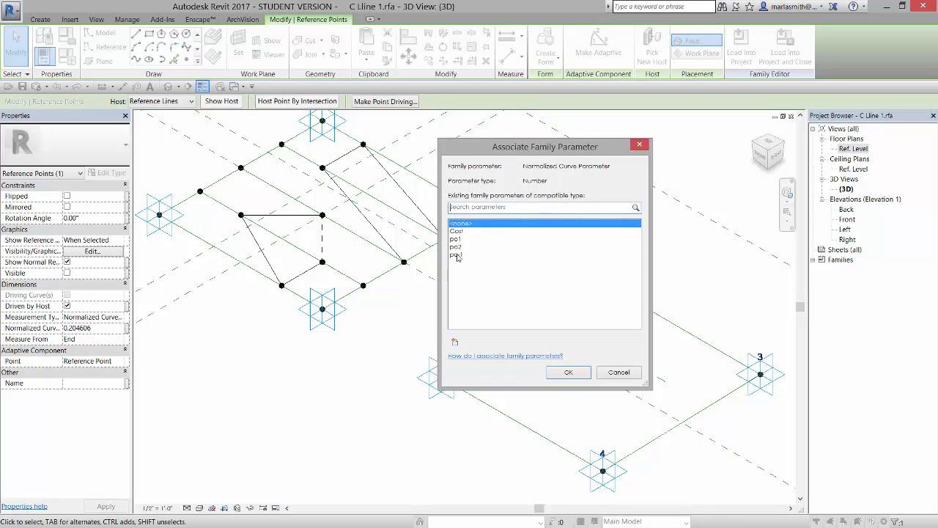
left_click(455, 255)
left_click_drag(529, 146, 273, 126)
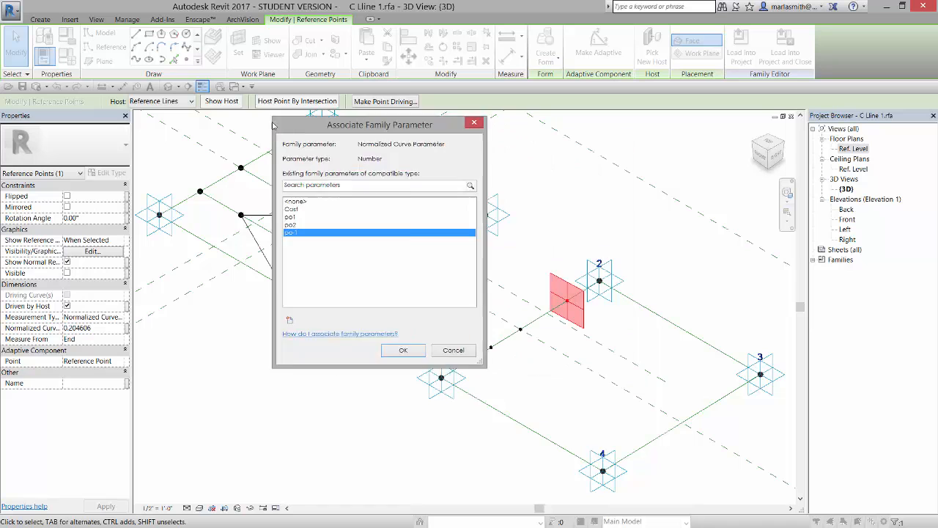
key("Return")
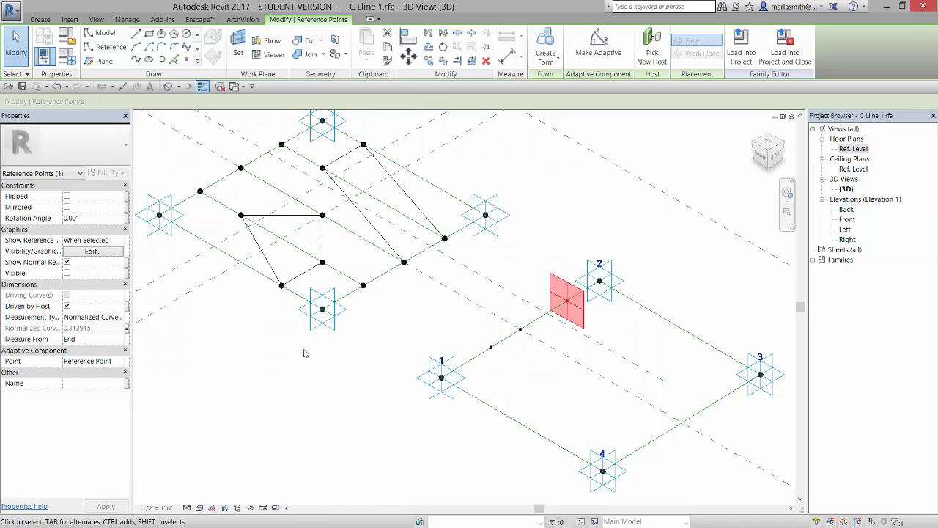
left_click(544, 392)
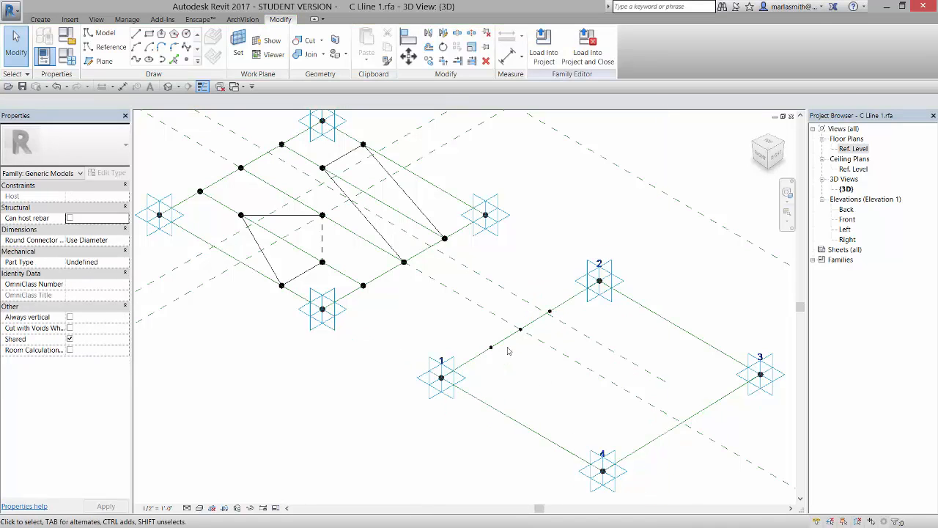
- Set the po-1 family parameter to 0.15 and apply it
left_click(71, 61)
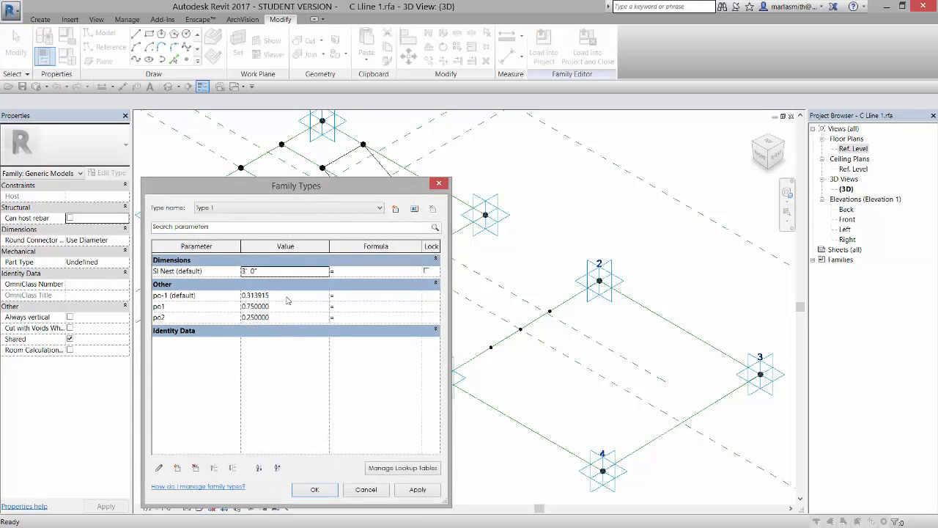
left_click(287, 300)
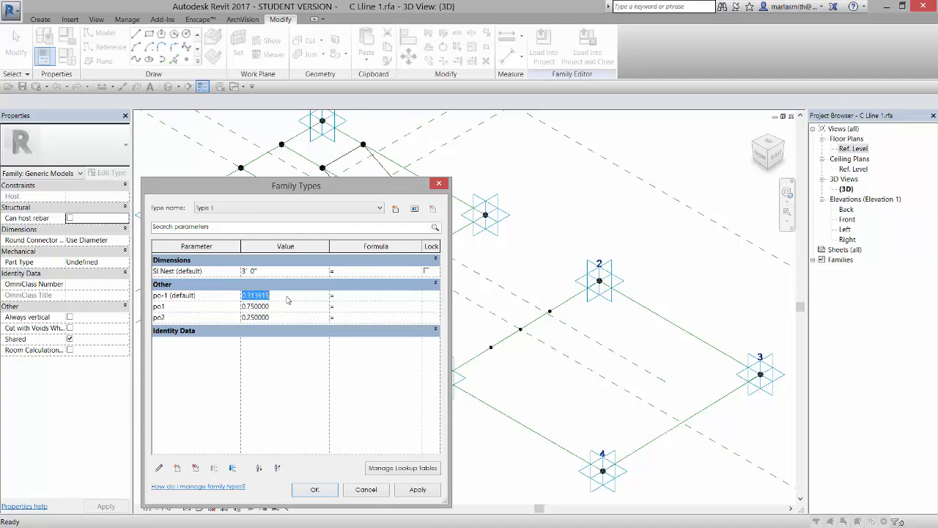
key("BackSpace")
left_click(418, 490)
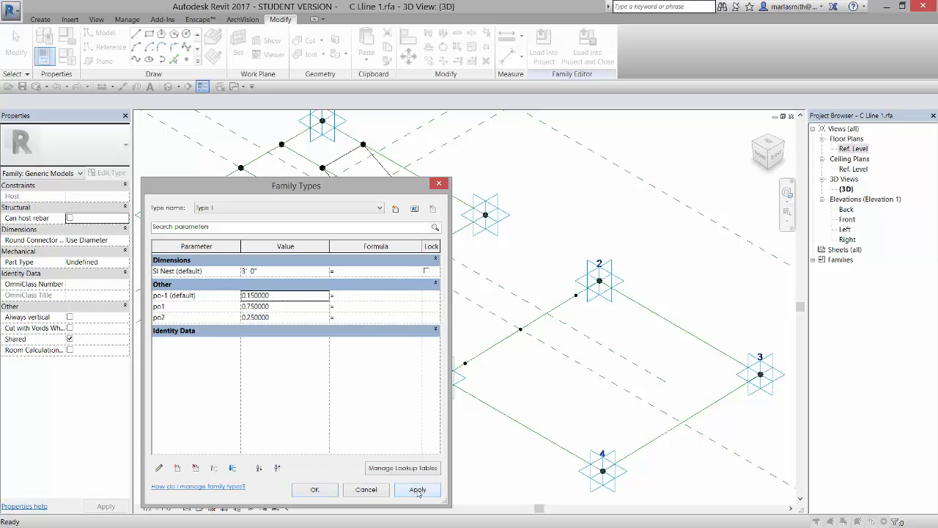
left_click(315, 490)
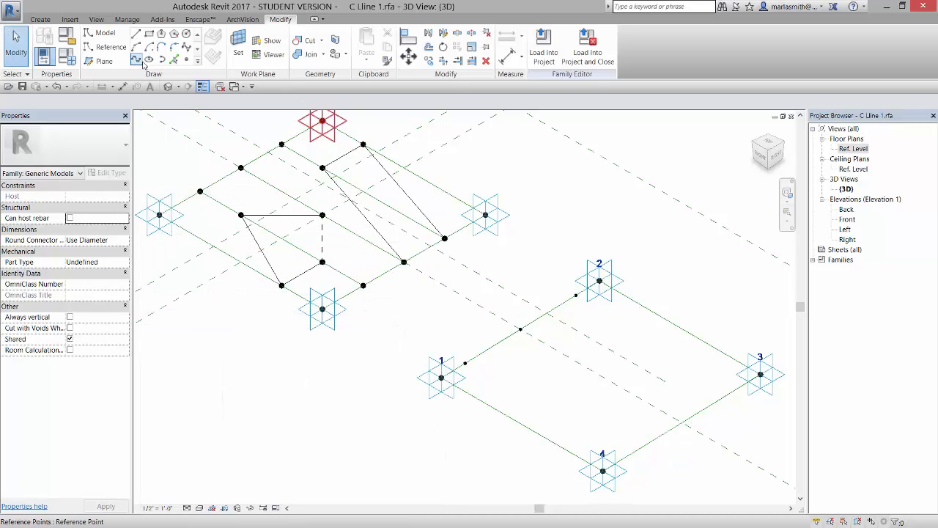
left_click(187, 59)
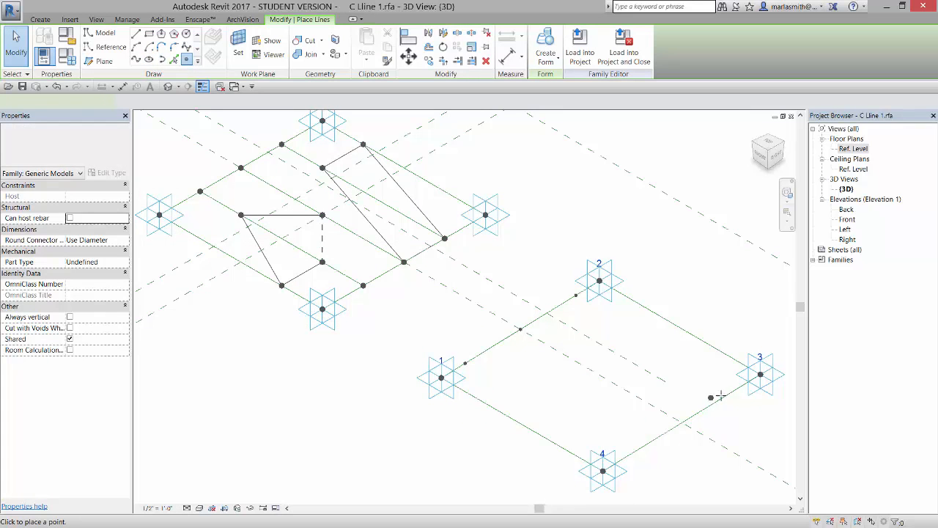
left_click(689, 348)
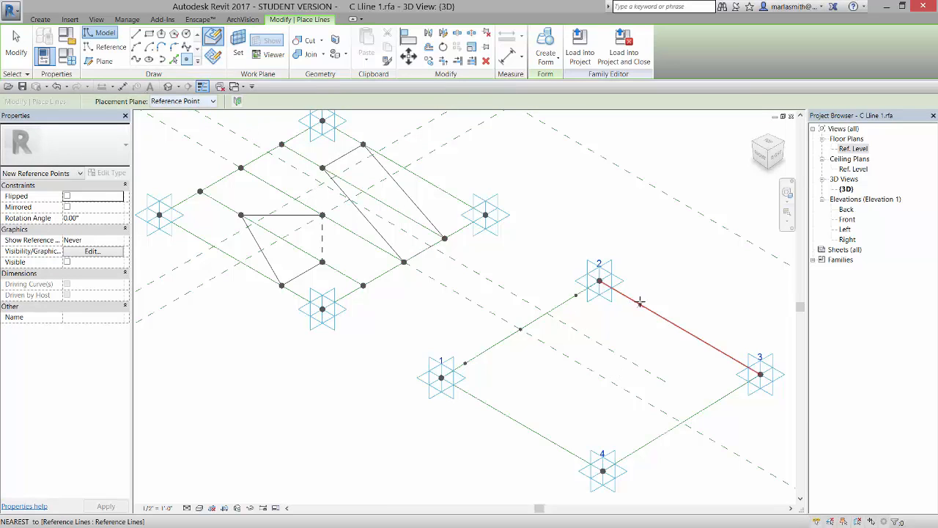
left_click(580, 365)
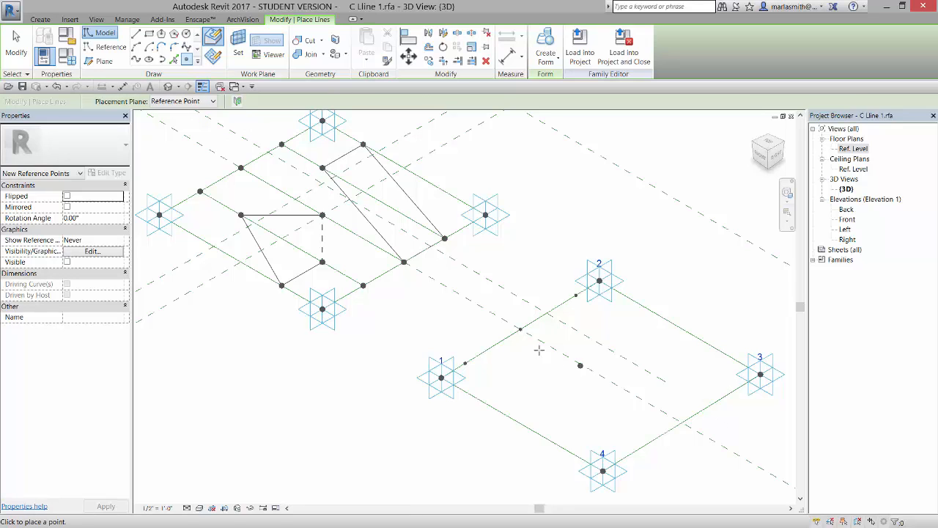
middle_click_drag(539, 350, 466, 323)
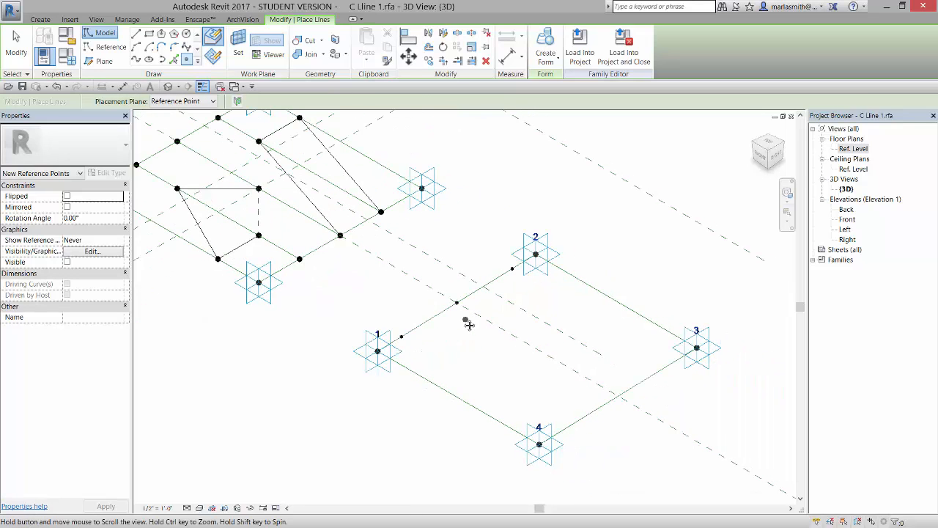
left_click(595, 415)
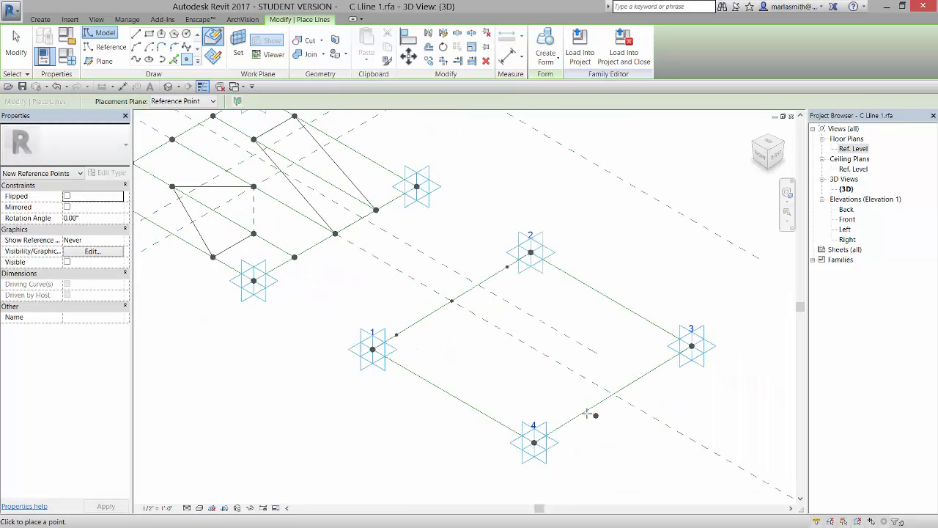
key("Escape")
key("Escape")
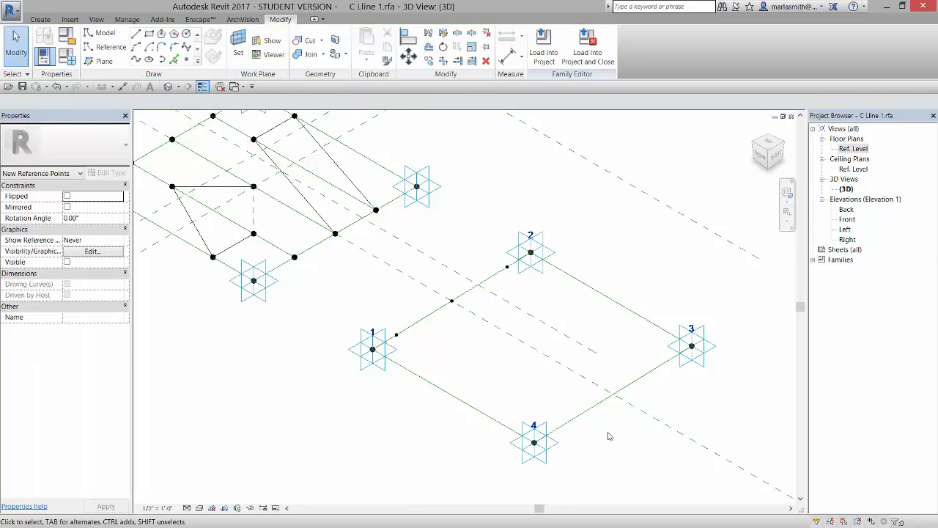
- Try to place a reference point on the reference line between adaptive points 3 and 4
middle_click_drag(613, 404, 615, 440, "shift")
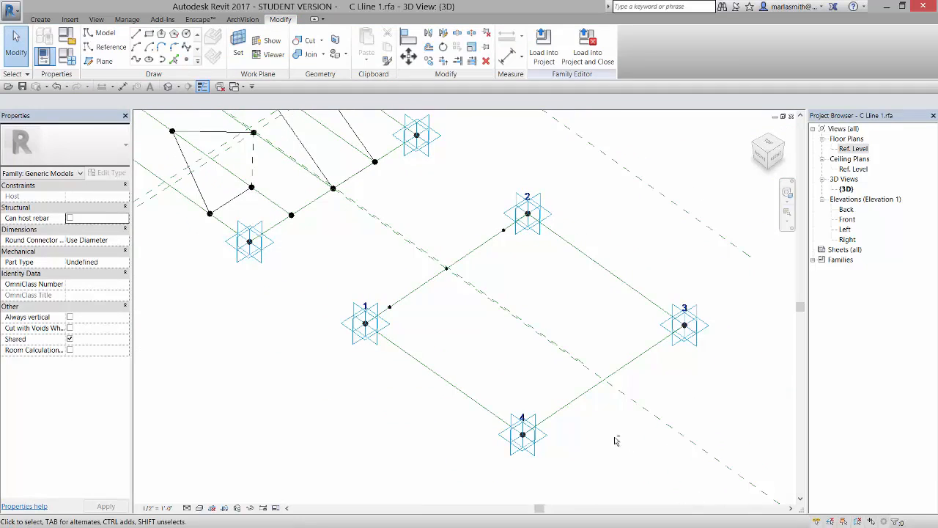
scroll(616, 440, "up", 3)
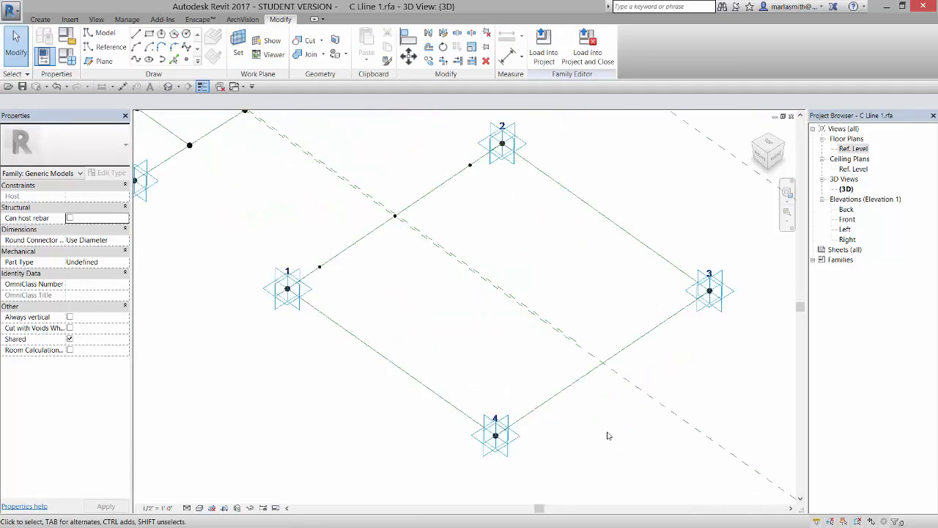
left_click(187, 61)
left_click(644, 325)
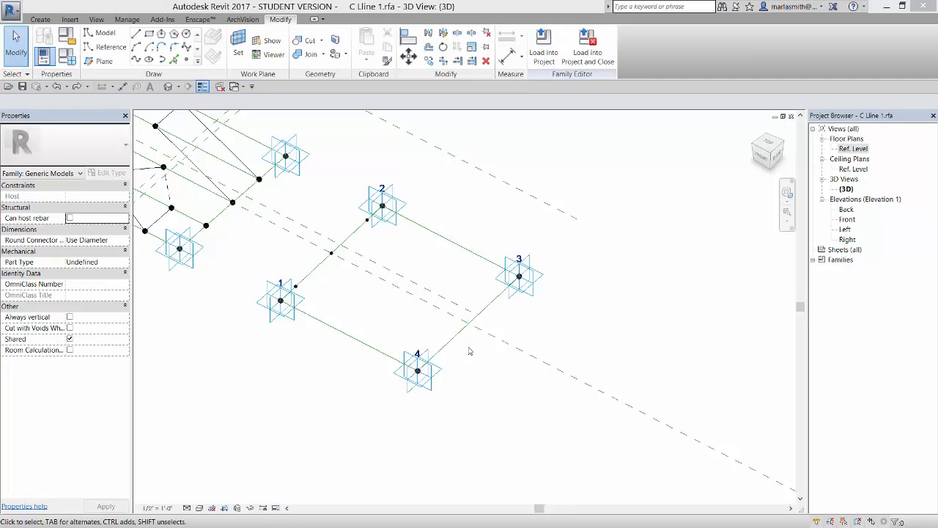
key("Tab")
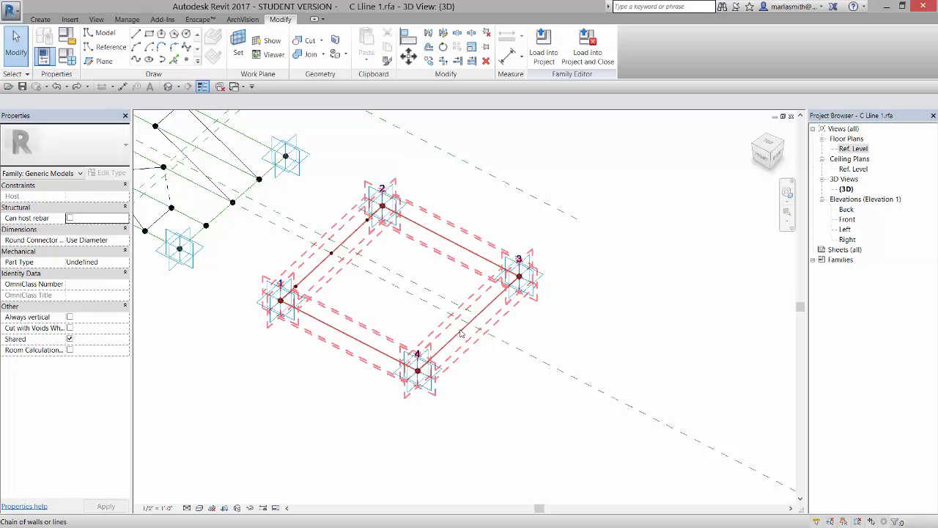
left_click(502, 356)
key("Escape")
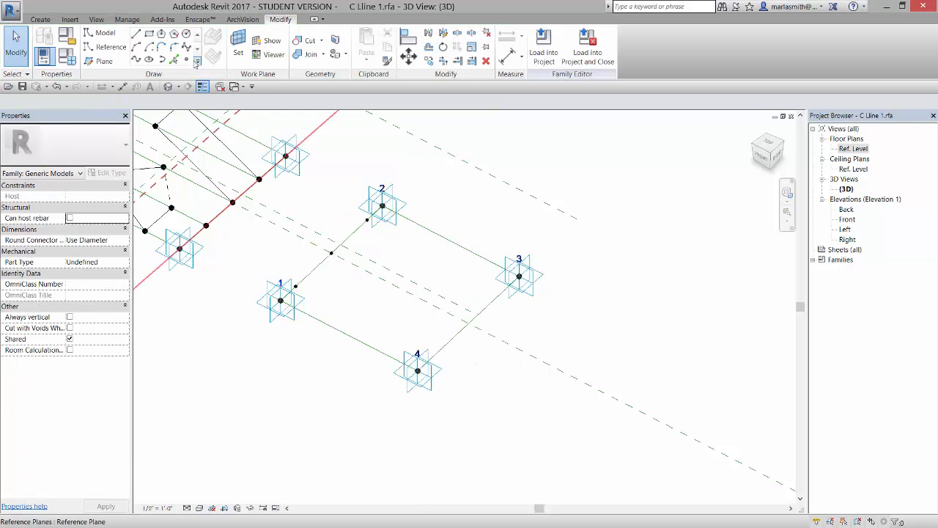
left_click(188, 60)
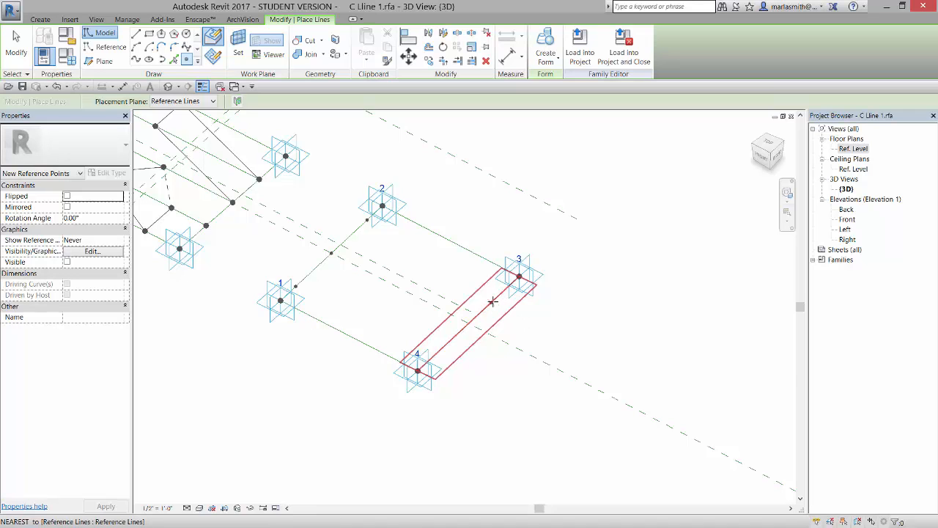
left_click(16, 45)
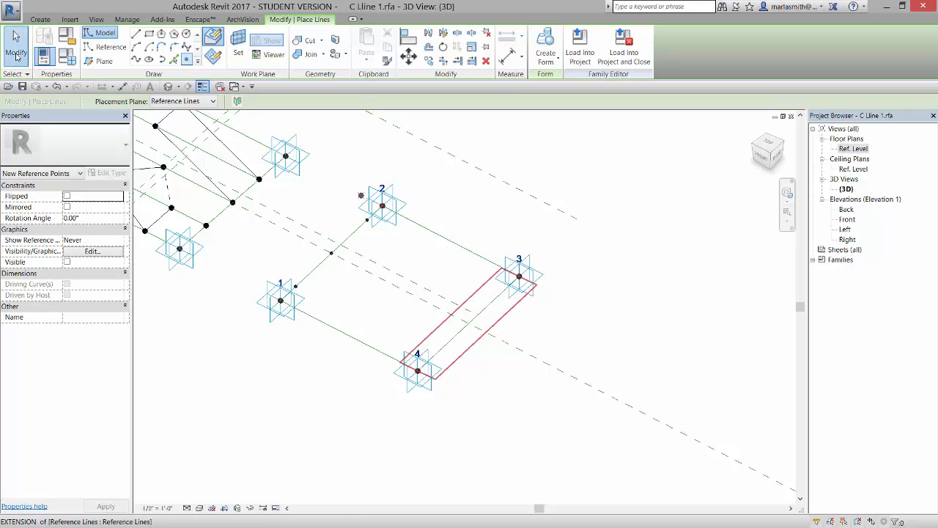
- Delete the reference line between adaptive points 3 and 4 and redraw it from point 3 to point 4 with 3D Snapping
left_click(497, 306)
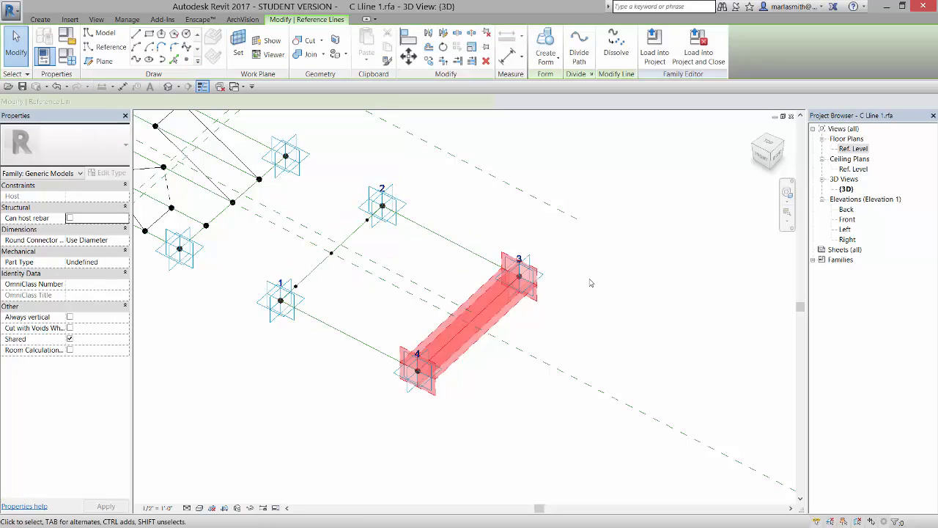
left_click(591, 283)
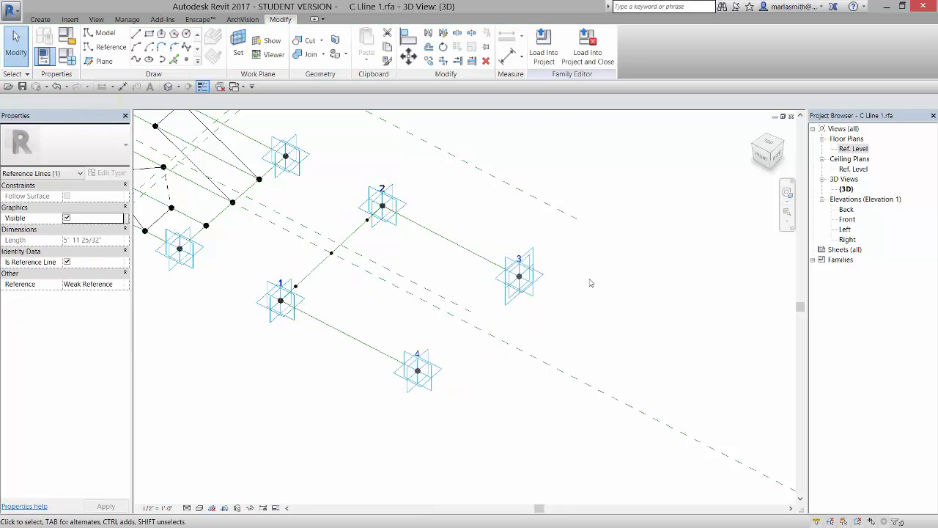
left_click(103, 48)
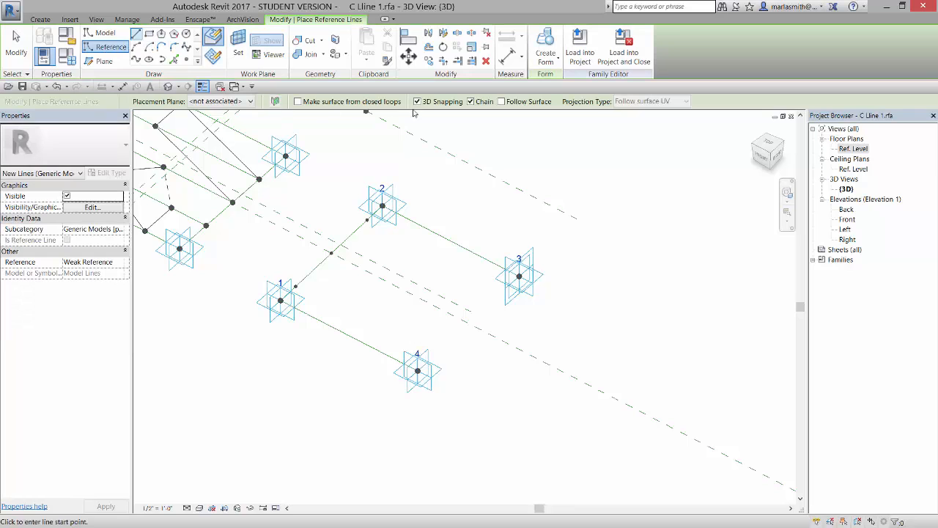
left_click(519, 276)
left_click(417, 370)
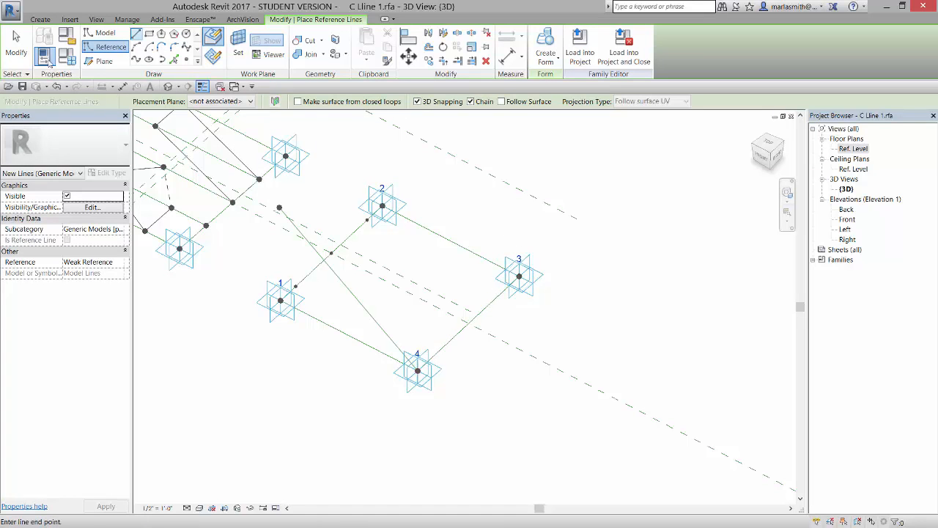
left_click(16, 44)
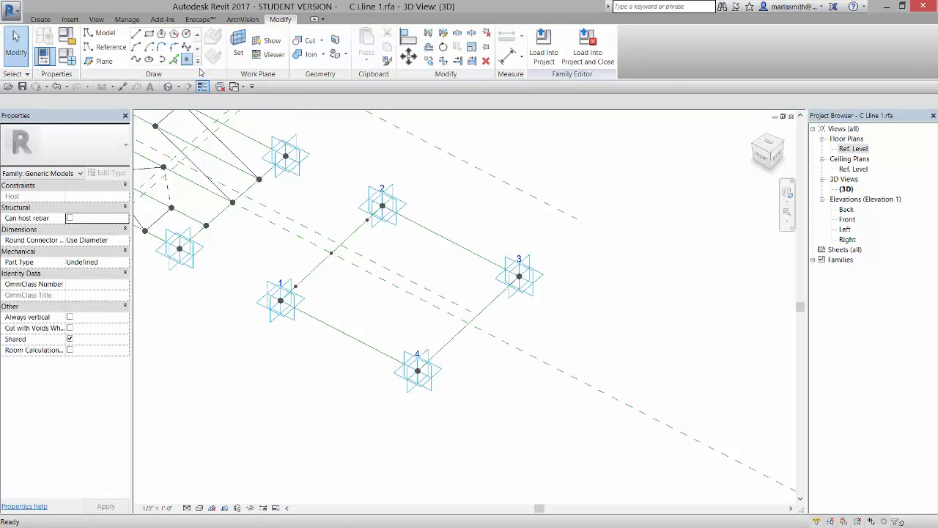
- Place three reference points on the line between adaptive points 3 and 4: near point 3, near point 4 and at the midpoint
left_click(188, 60)
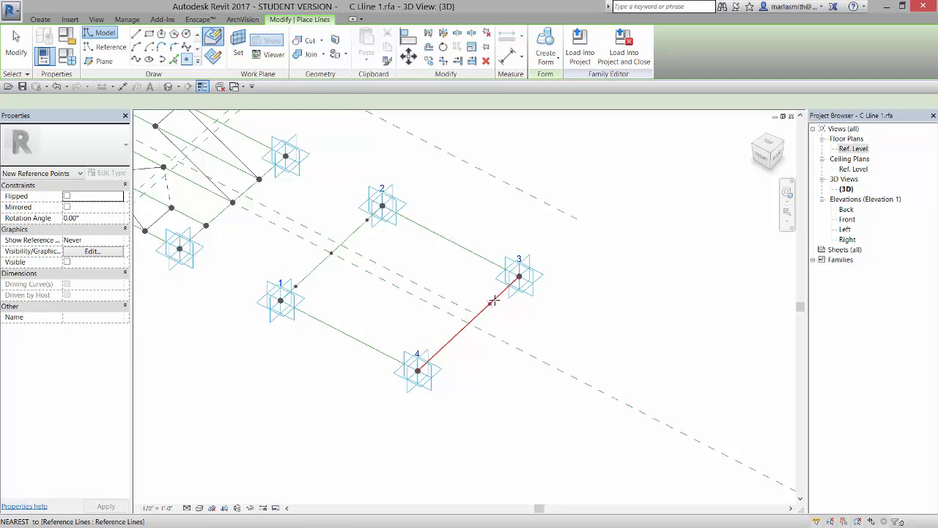
left_click(500, 295)
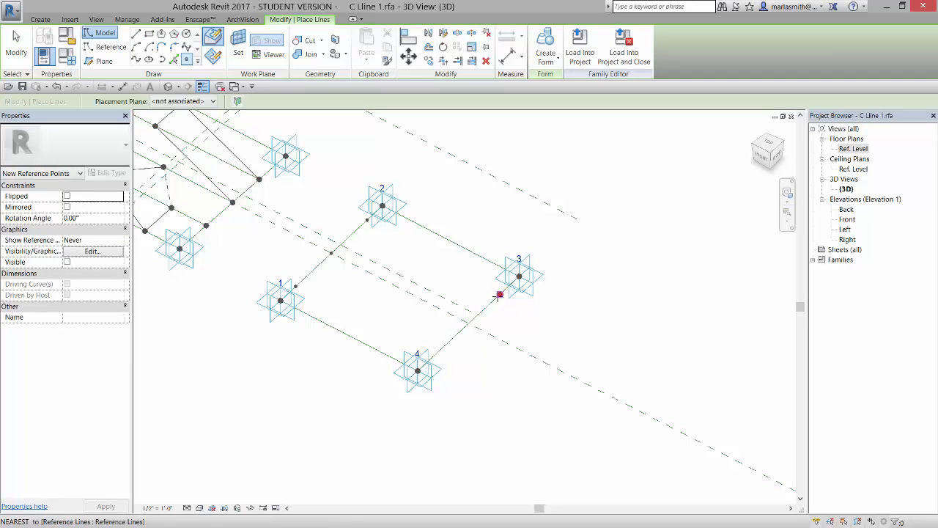
left_click(440, 351)
left_click(468, 323)
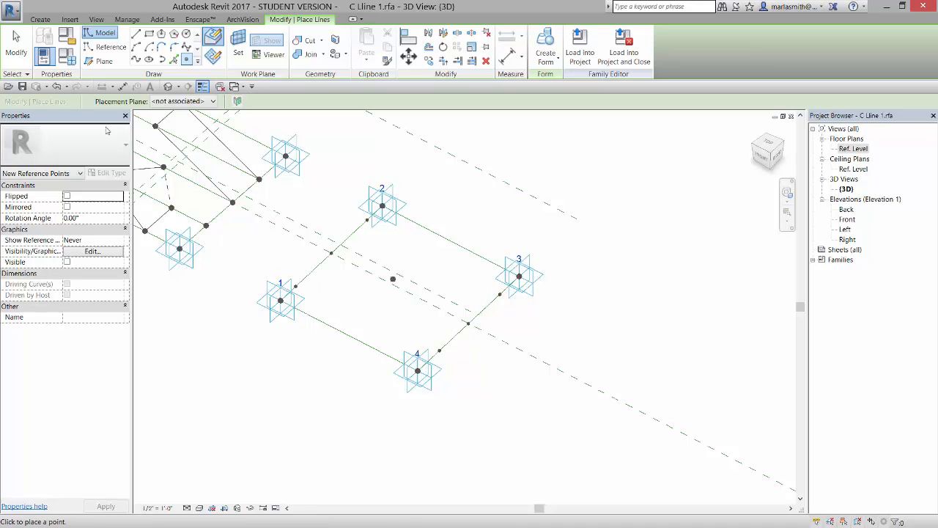
left_click(17, 58)
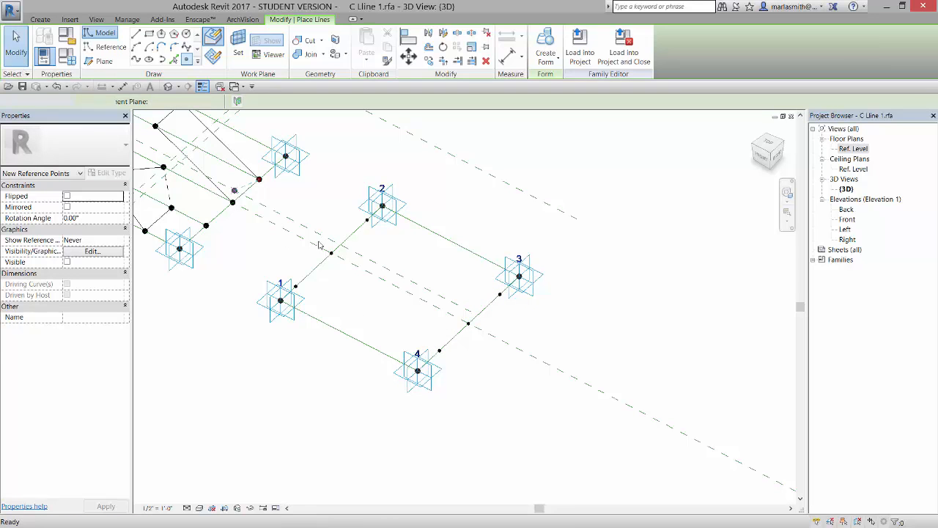
- Associate the normalized curve parameter of the reference point near adaptive point 3 with po-1
left_click(500, 295)
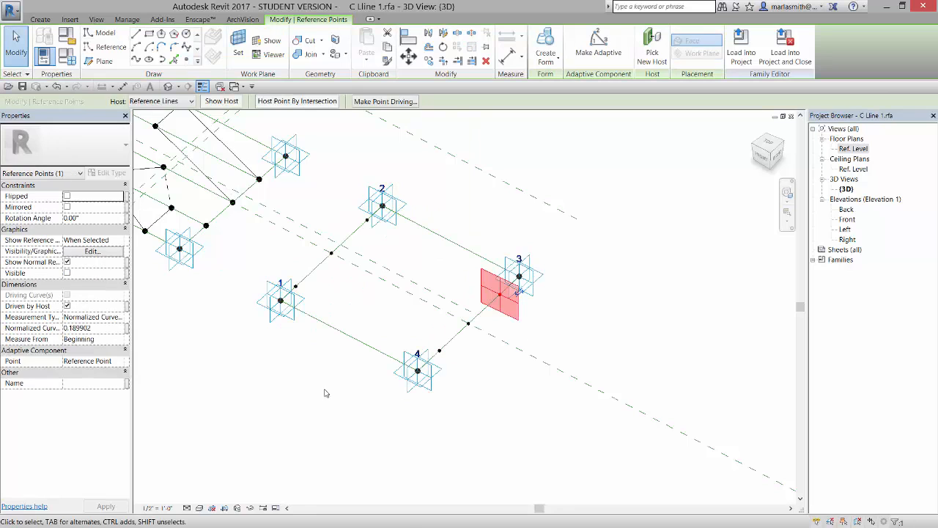
left_click(128, 328)
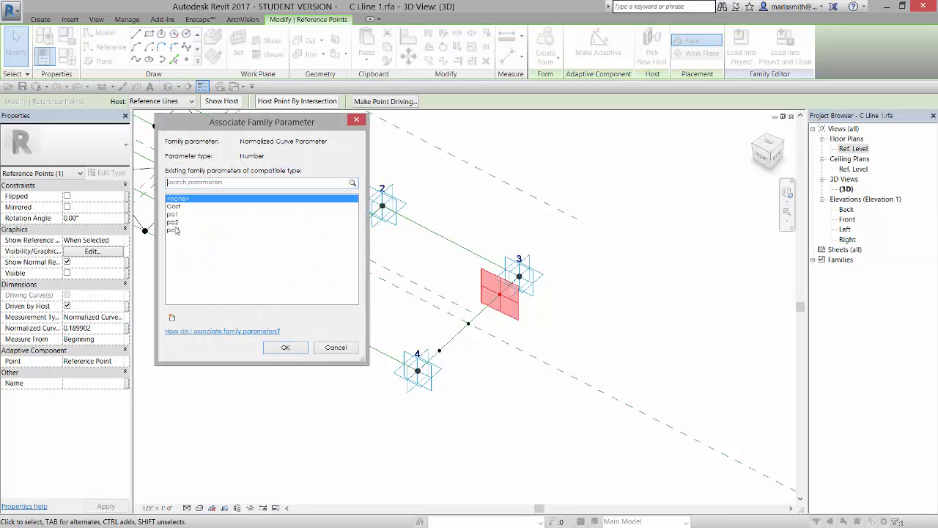
left_click(174, 231)
left_click(286, 347)
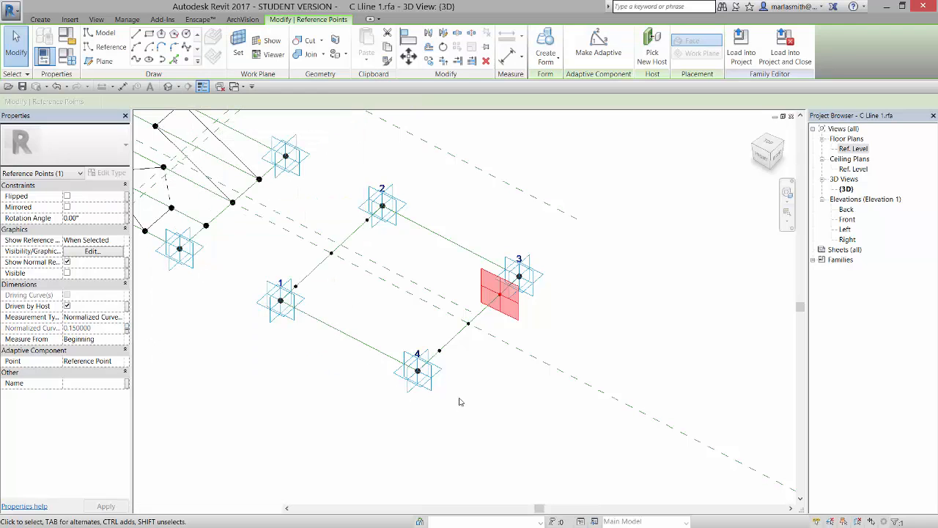
- Measure the reference point near adaptive point 4 from End and associate its normalized curve parameter with po-1
left_click(441, 352)
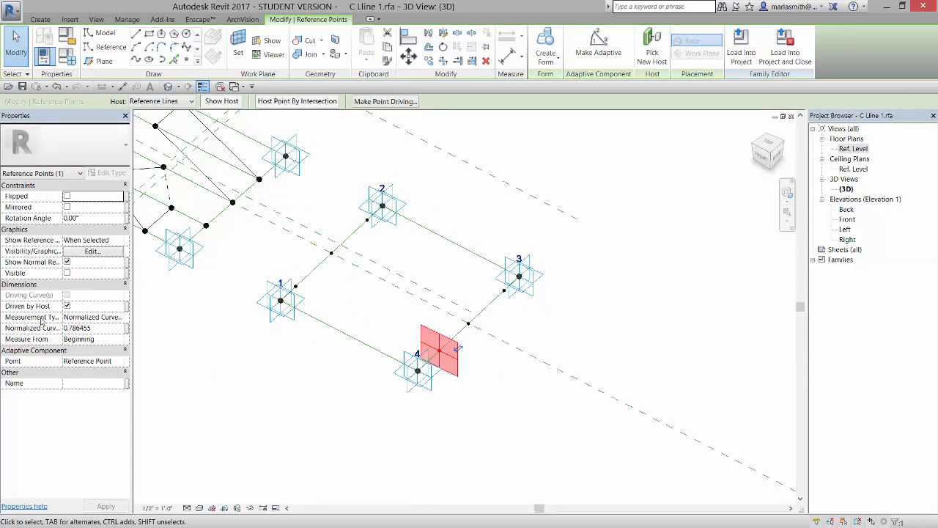
left_click(118, 345)
left_click(118, 345)
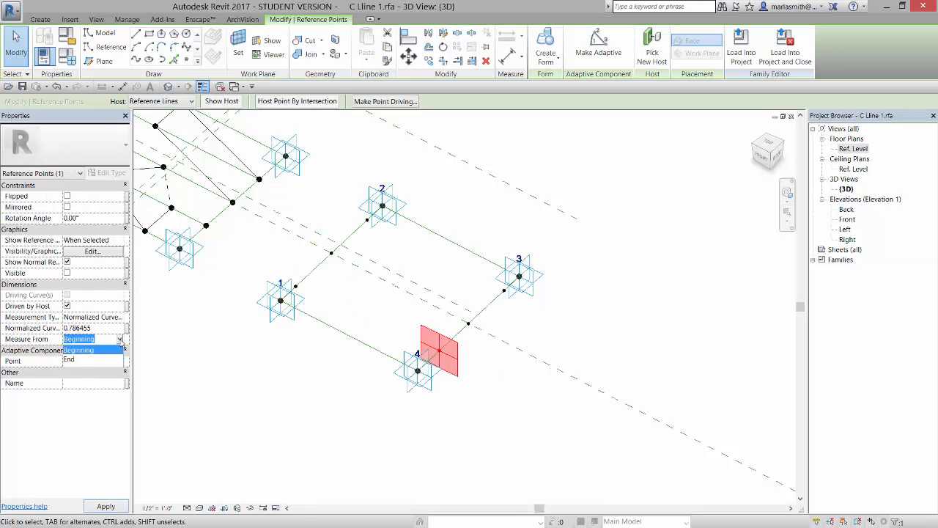
left_click(73, 359)
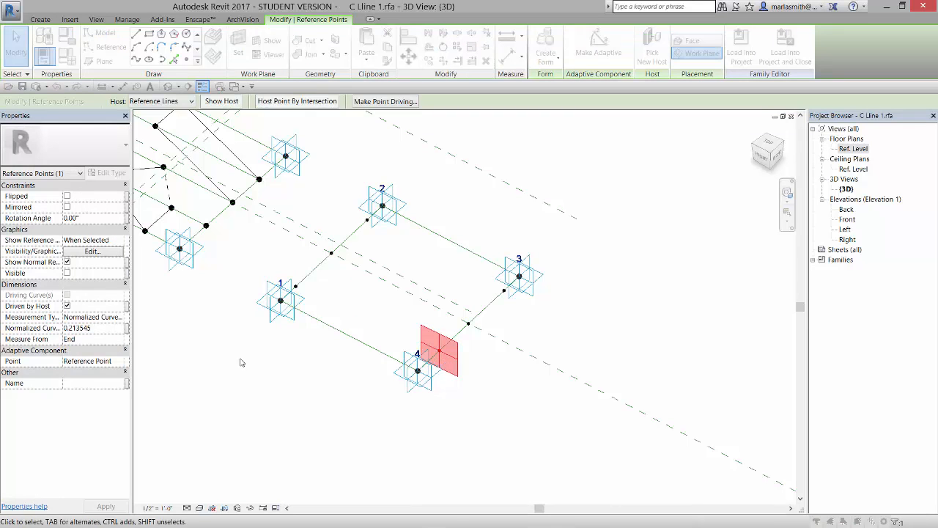
left_click(126, 328)
left_click(176, 230)
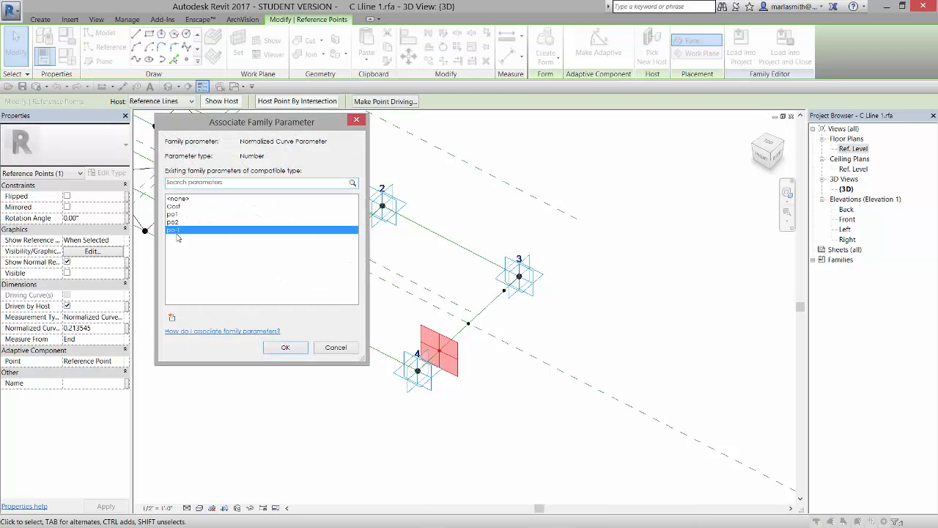
left_click(286, 348)
left_click(506, 326)
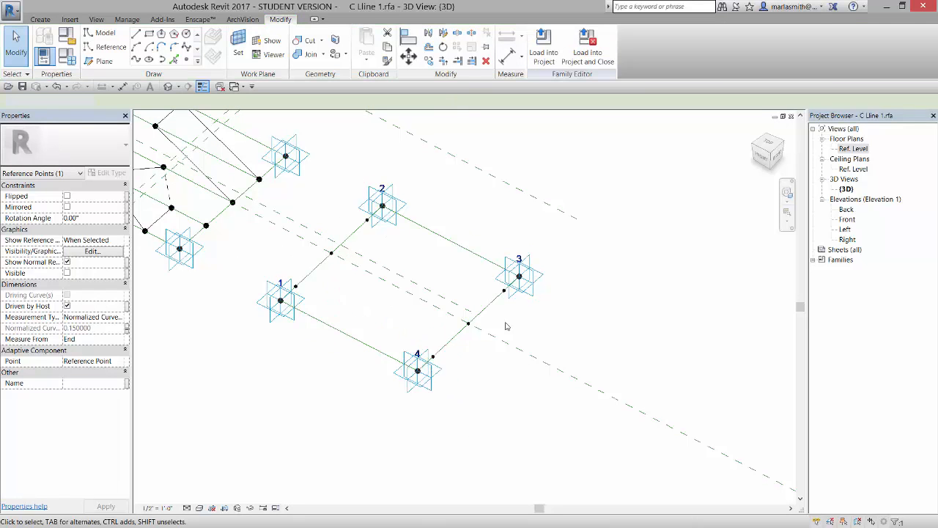
- Draw a reference line between the middle reference points of the 1–2 and 3–4 lines
scroll(567, 362, "down", 2)
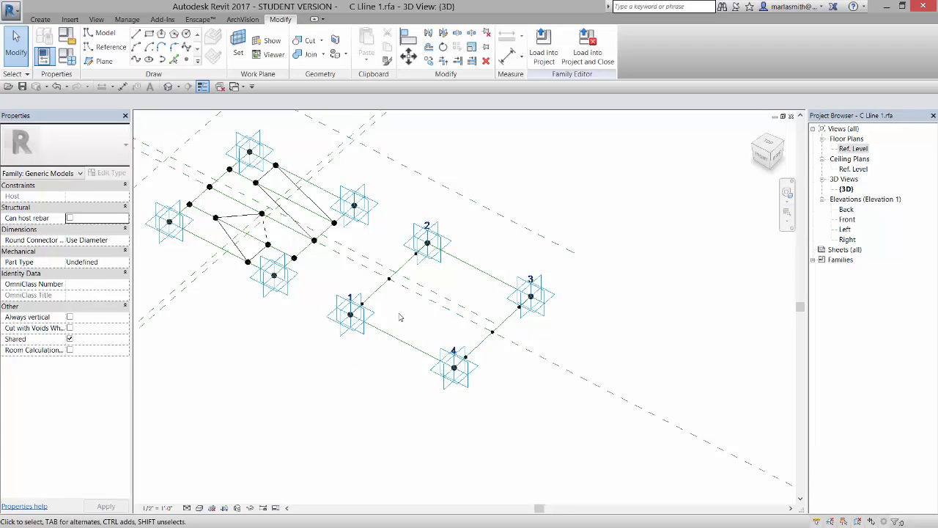
left_click(111, 49)
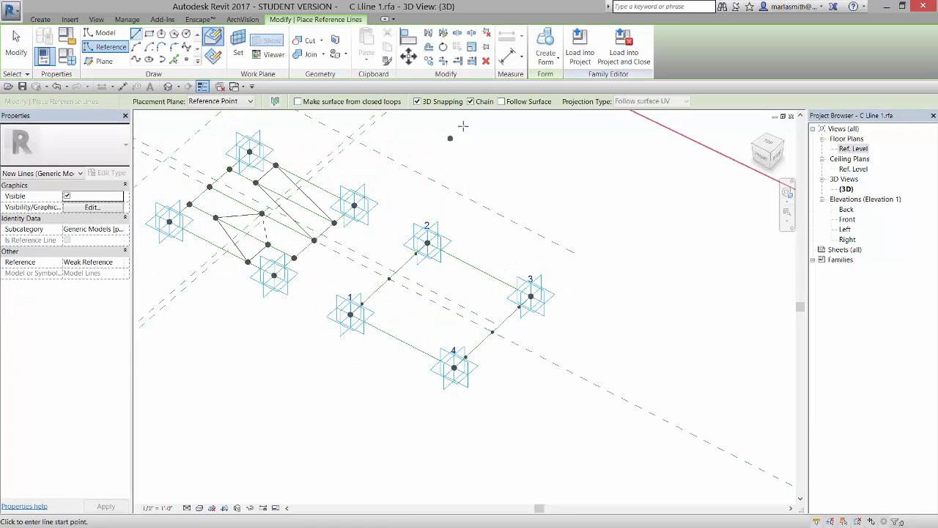
left_click(388, 279)
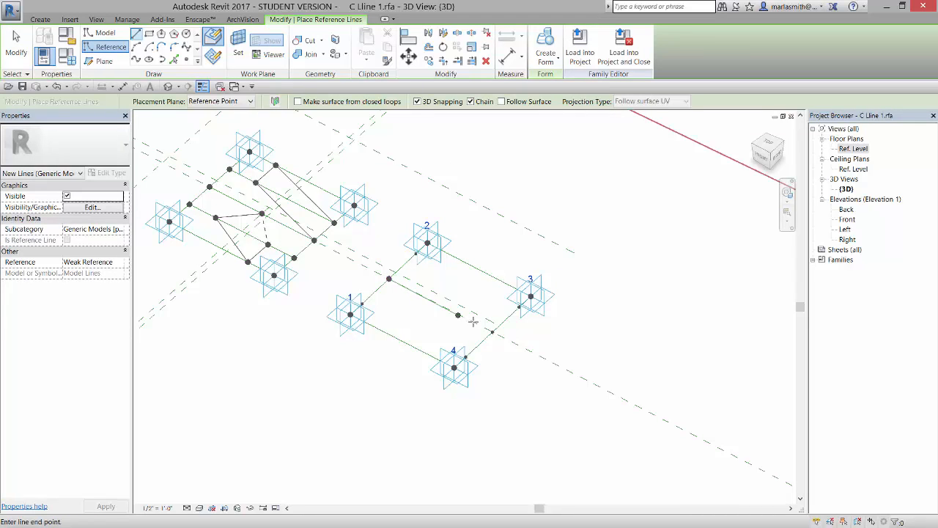
left_click(492, 332)
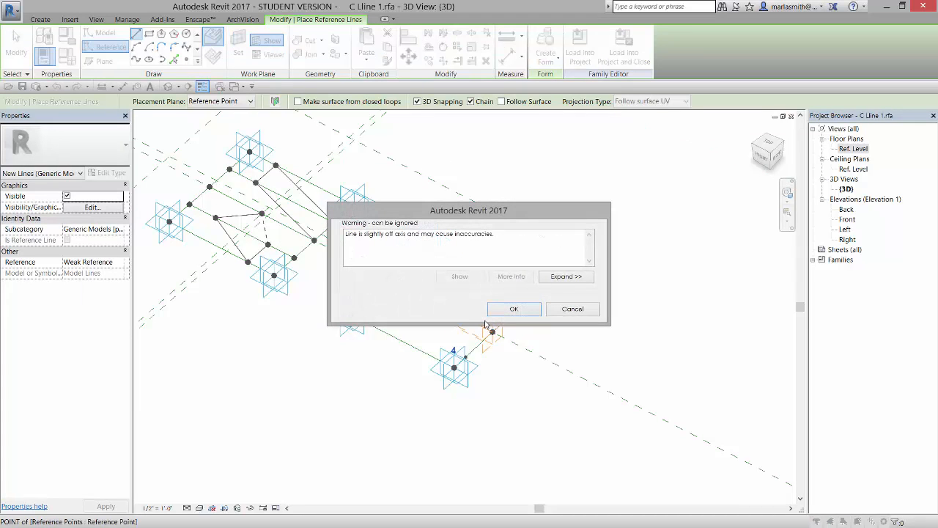
left_click(514, 308)
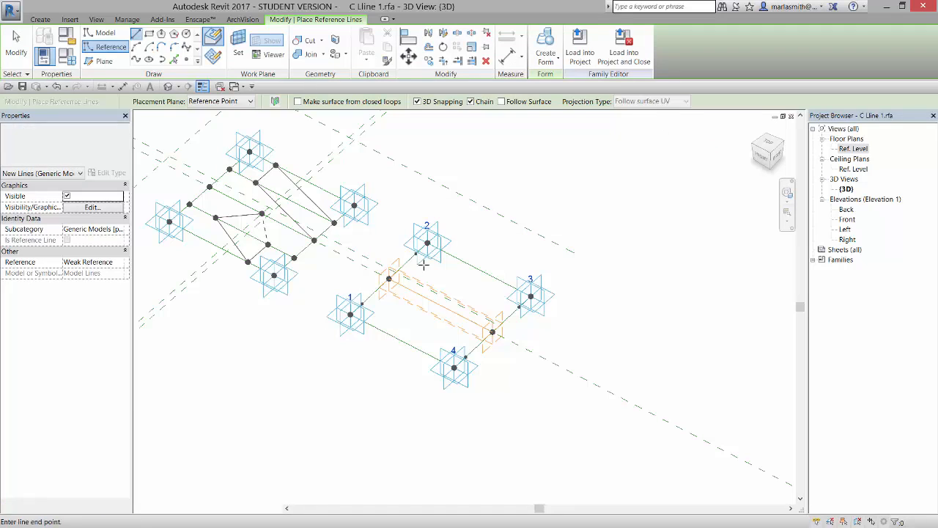
key("Escape")
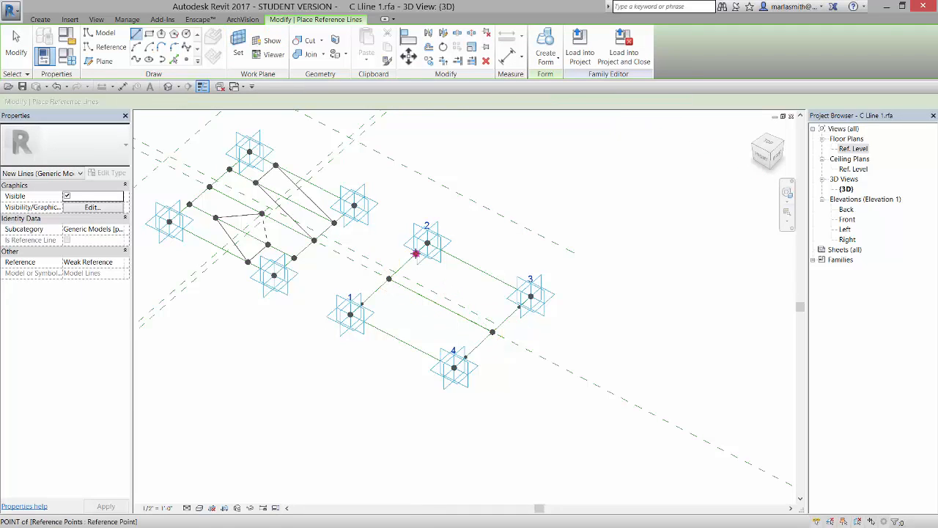
- Draw reference lines joining the hosted points near adaptive points 2 and 3, and those near points 1 and 4
left_click(519, 307)
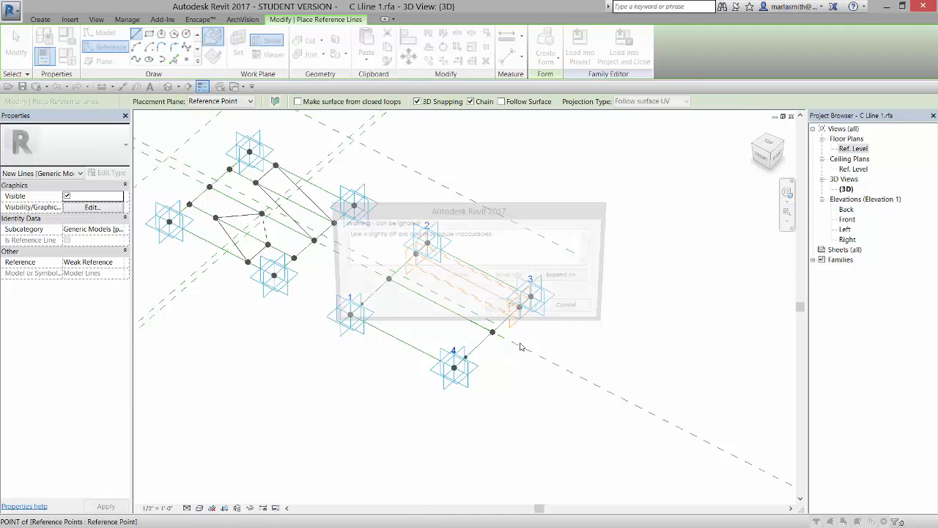
left_click(518, 307)
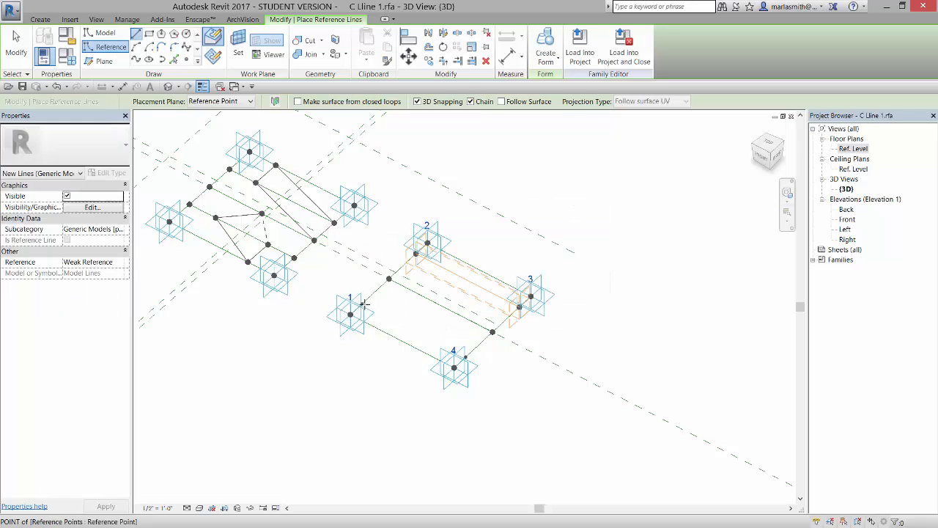
key("Escape")
left_click(467, 357)
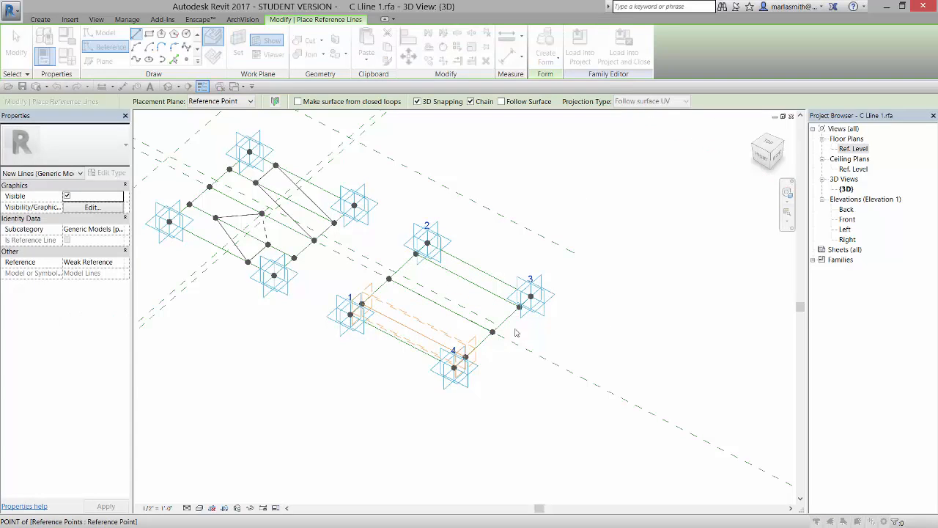
left_click(513, 310)
key("Escape")
key("Escape")
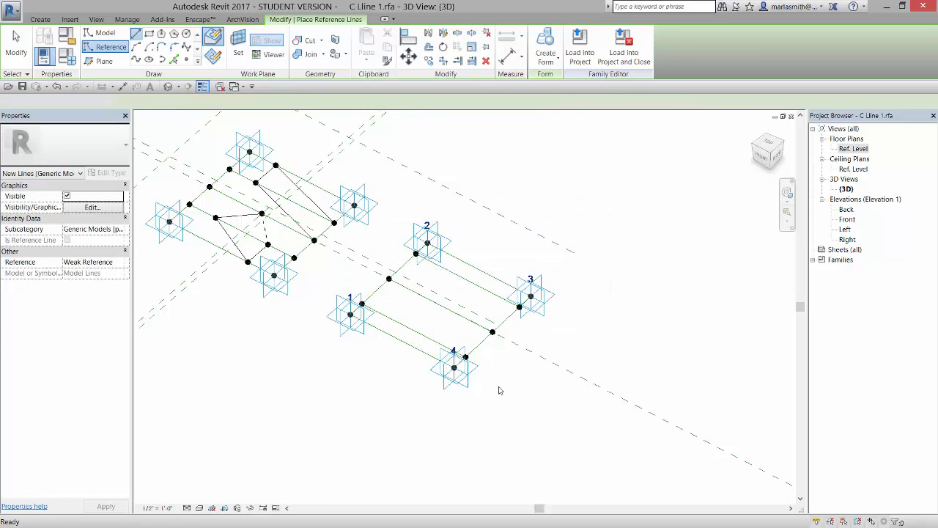
- Try moving adaptive point 4 to test the rig, and undo the move
scroll(501, 390, "up", 2)
left_click(464, 380)
left_click(465, 382)
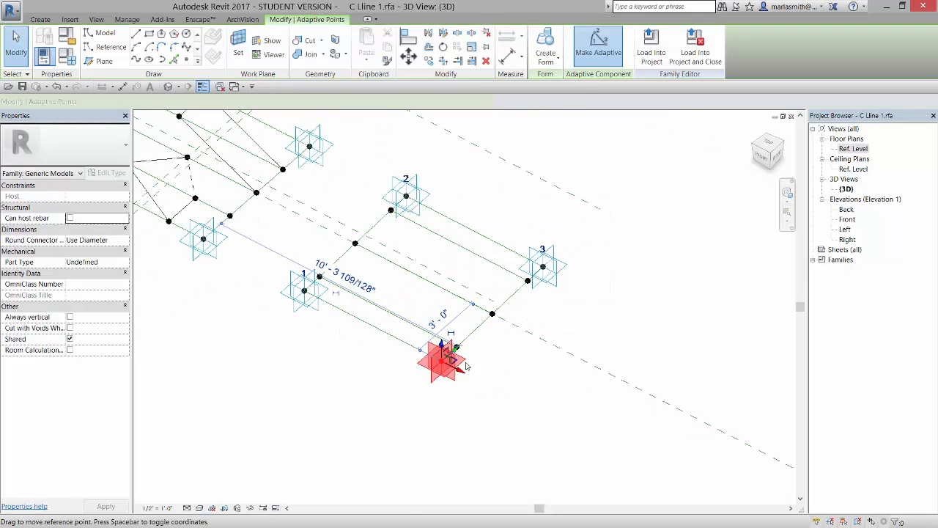
left_click_drag(432, 382, 415, 396)
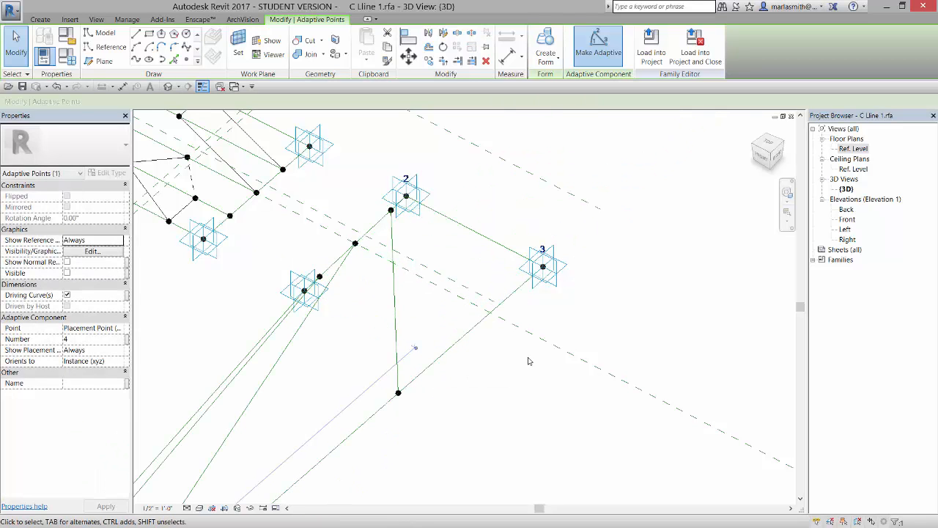
key("ctrl+z")
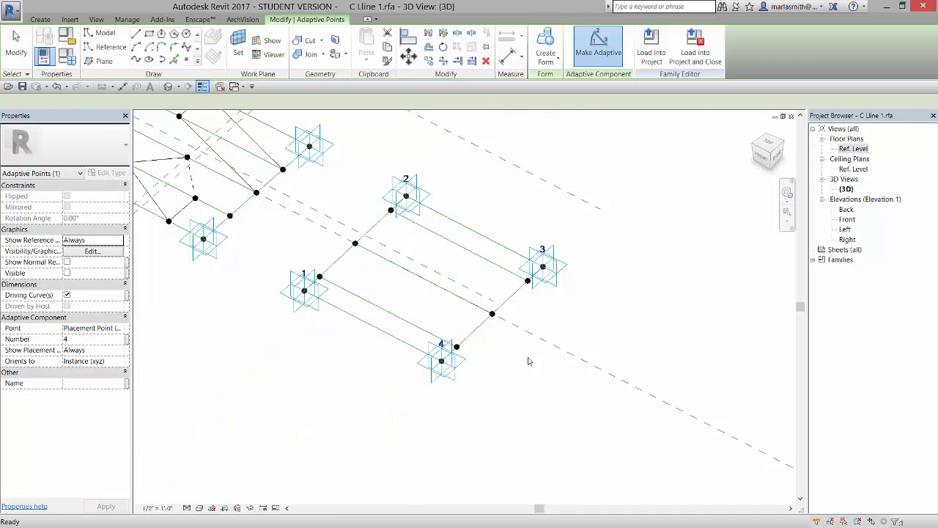
- Move adaptive point 4 outward, about 1 foot farther from adaptive point 1
left_click(480, 376)
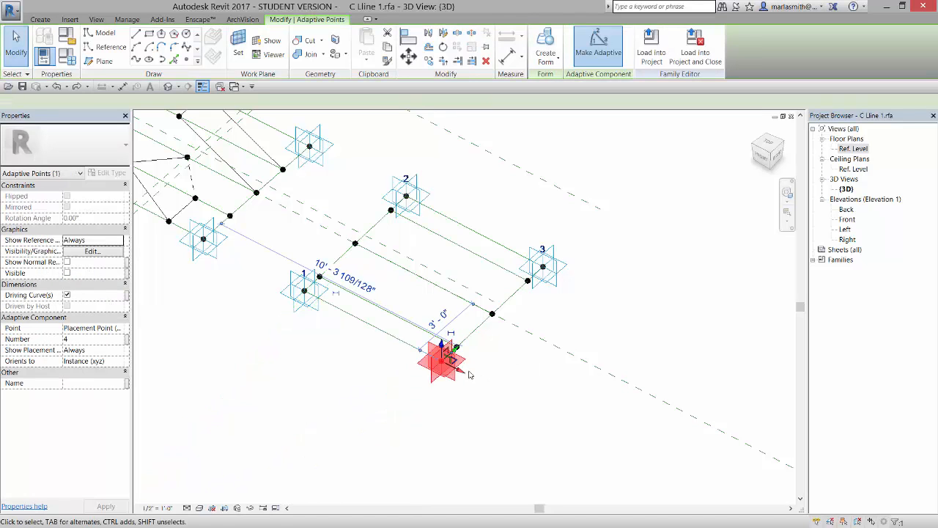
left_click_drag(476, 378, 426, 369)
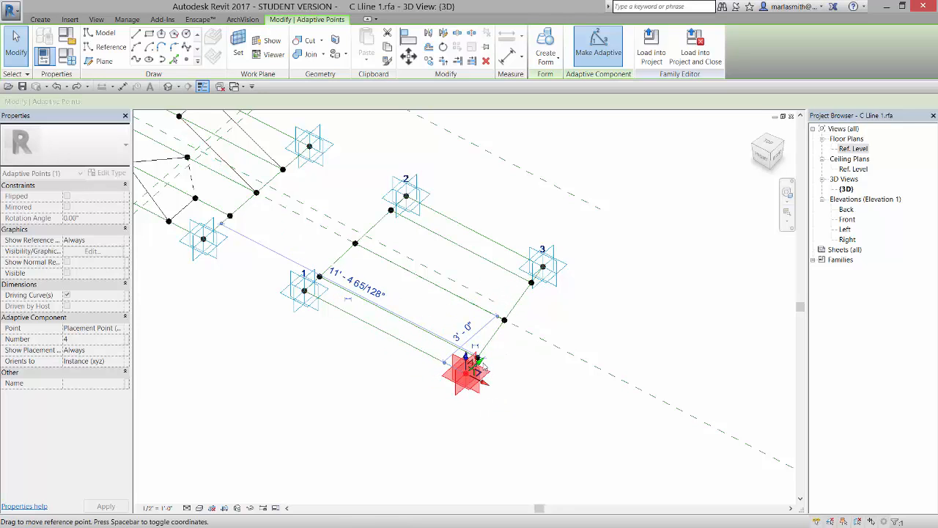
mouse_move(480, 375)
left_mouse_down()
mouse_move(502, 392)
mouse_move(451, 405)
mouse_move(490, 355)
mouse_move(494, 367)
left_mouse_up()
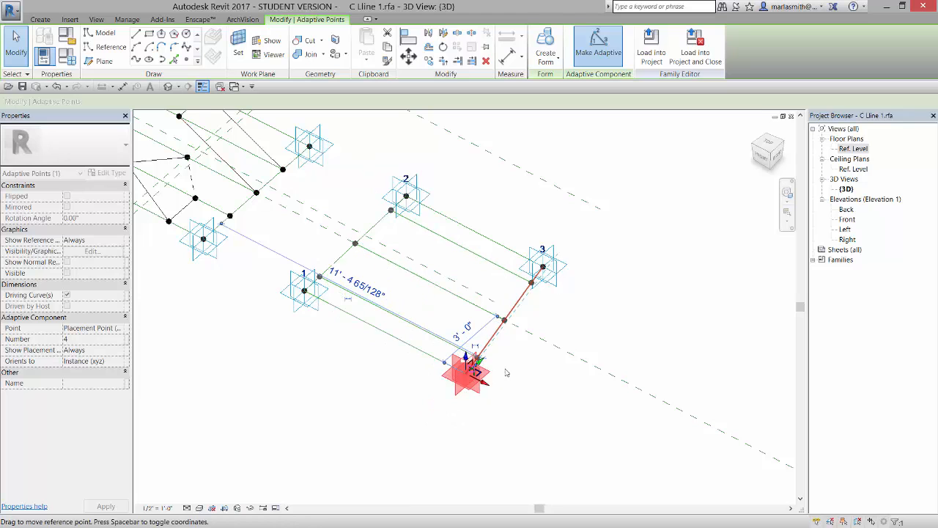
left_click(547, 375)
scroll(545, 377, "down", 2)
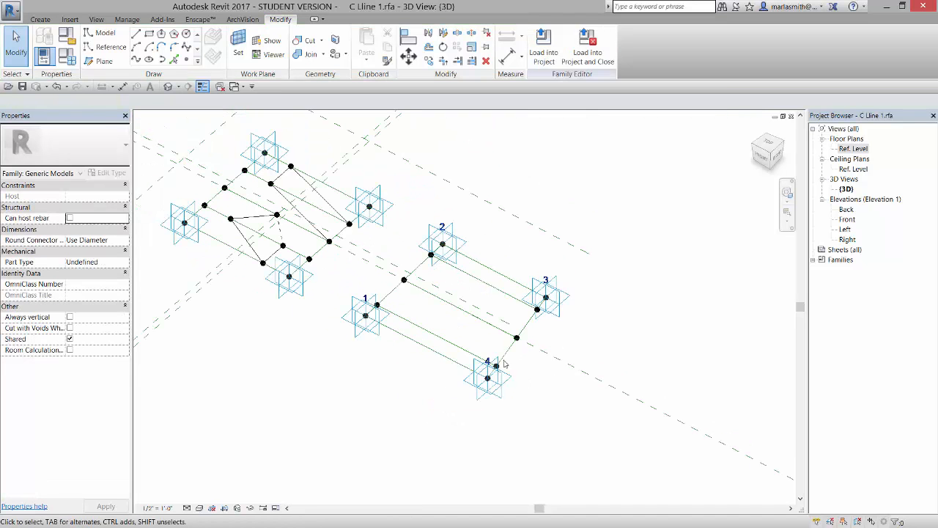
- Place one reference point on each of the five long reference lines running between the 1–2 and 3–4 sides of the numbered rig
scroll(293, 180, "up", 3)
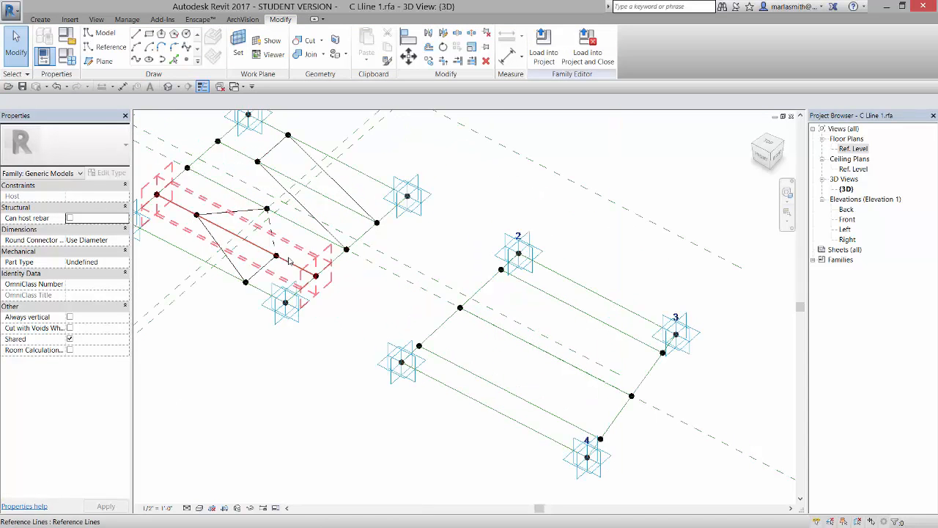
left_click(187, 60)
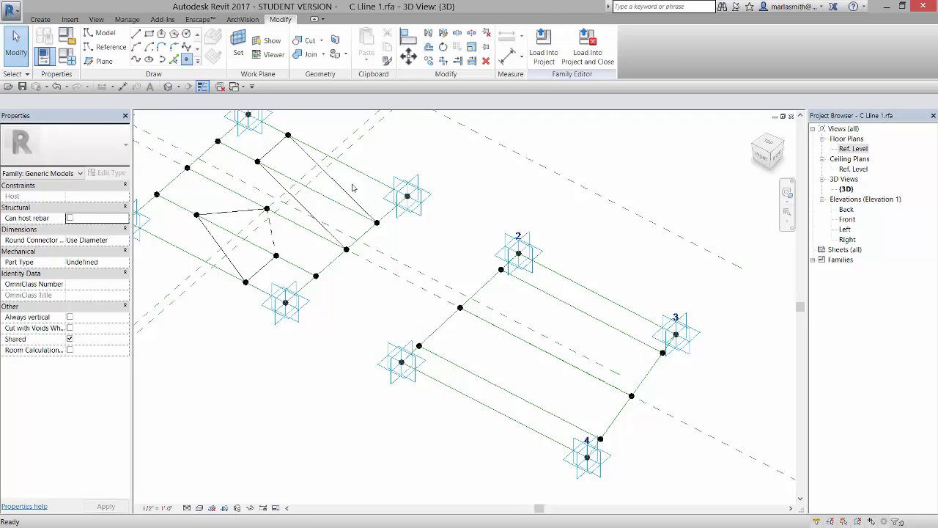
left_click(543, 352)
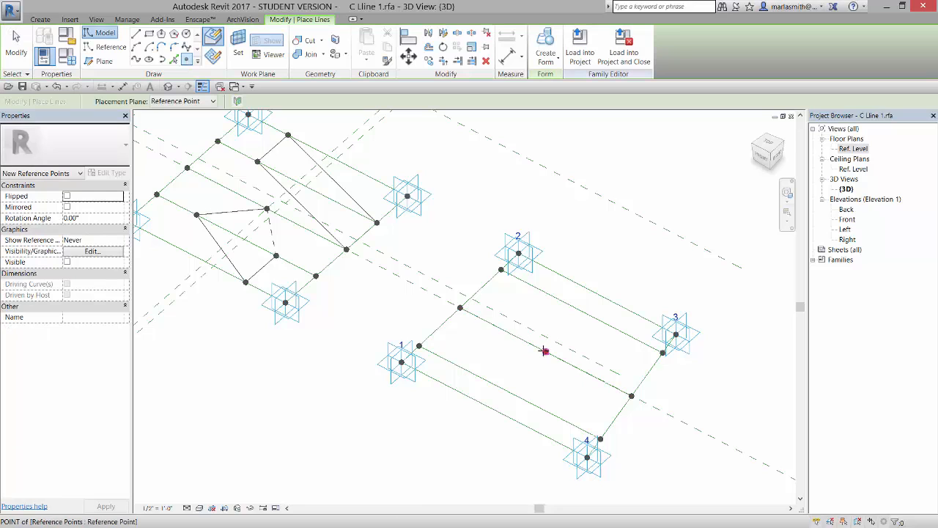
left_click(545, 294)
left_click(560, 275)
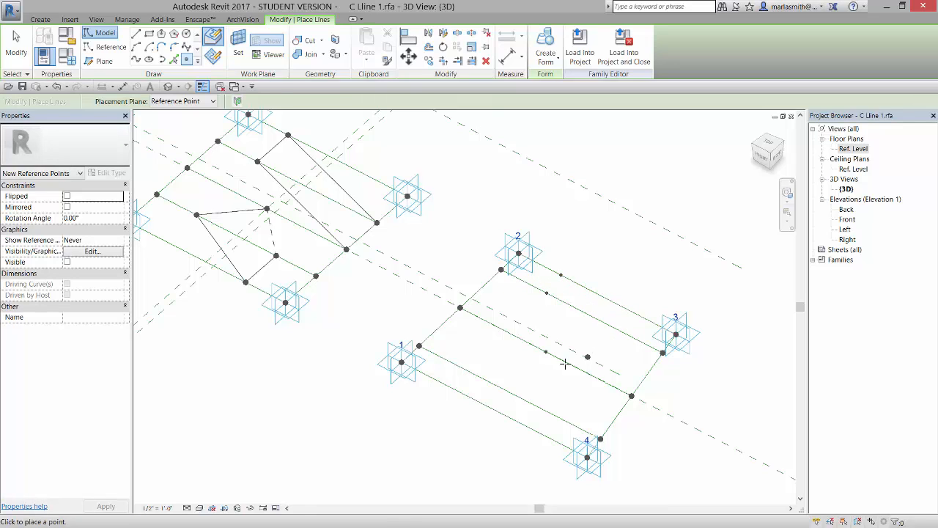
left_click(568, 423)
left_click(552, 441)
left_click(16, 44)
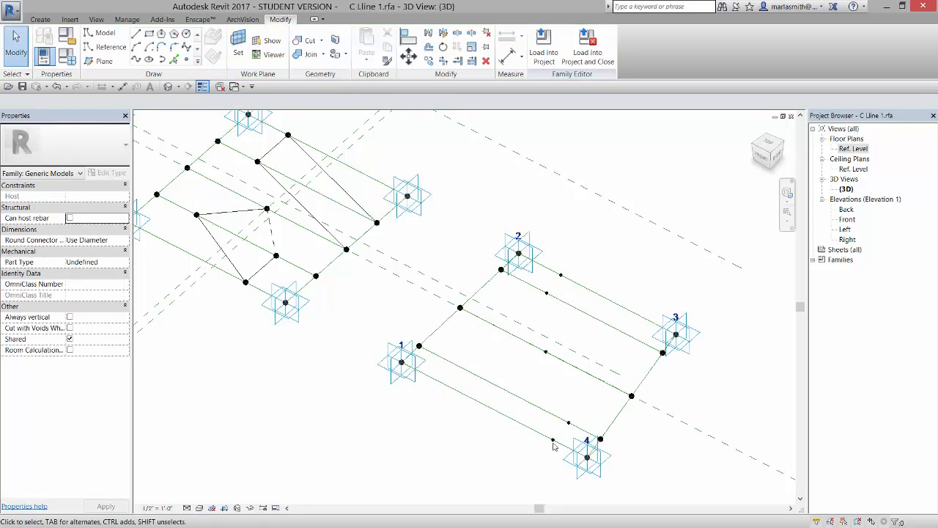
- Create a type parameter named p0-2 and associate it with the normalized curve parameter of the reference point on the outer 1–4 line
left_click(553, 440)
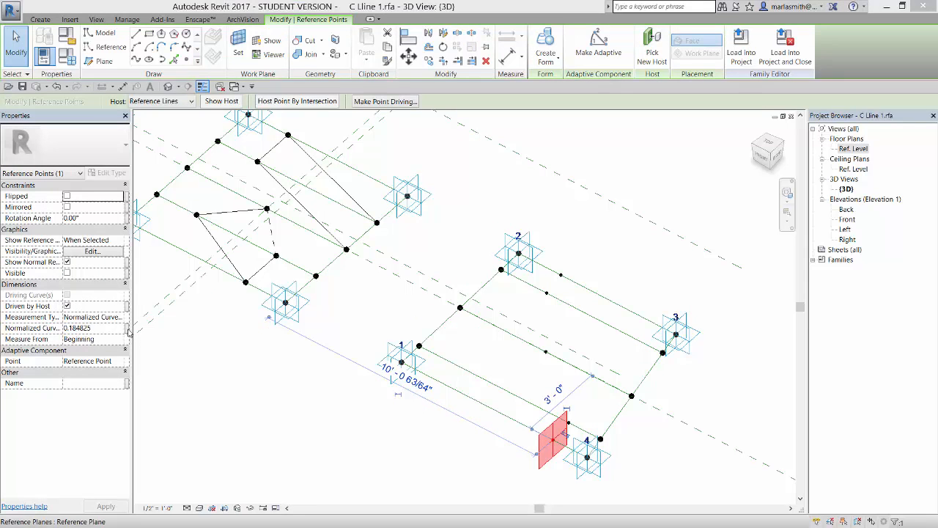
left_click(126, 328)
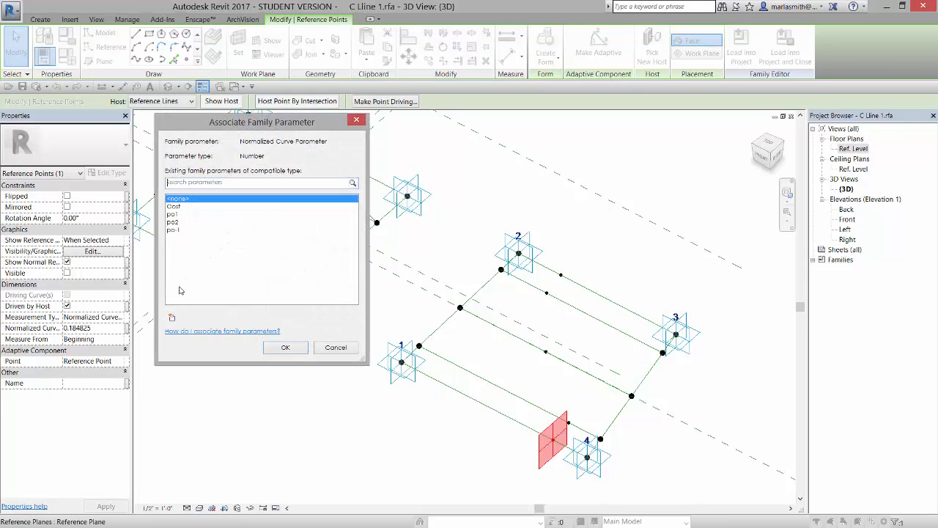
left_click(171, 317)
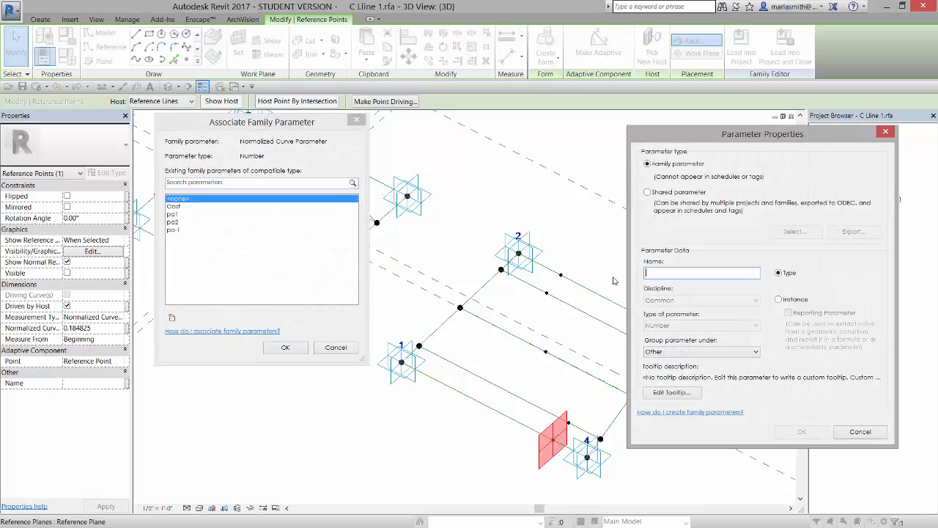
type("po-2")
left_click(803, 431)
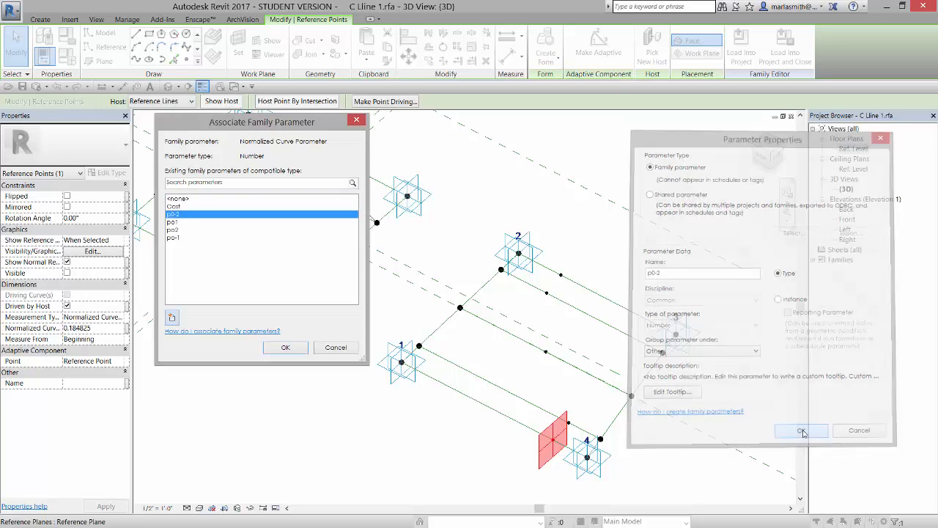
left_click(285, 347)
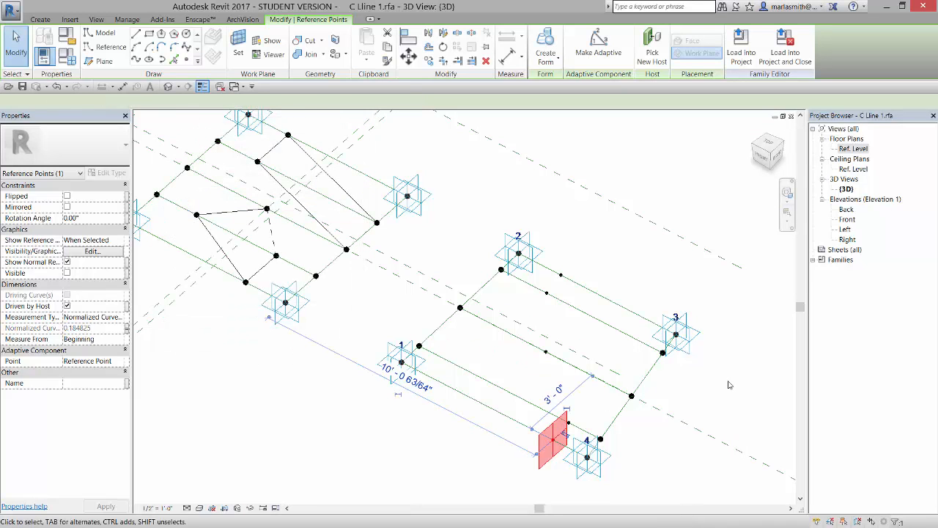
left_click(685, 469)
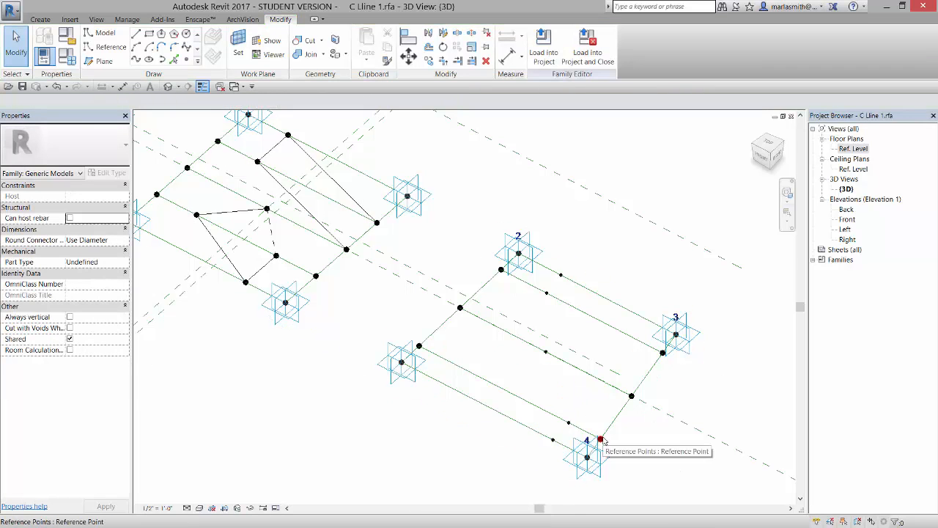
- Measure the reference point on the line just inside the 1–4 line from End and associate its normalized curve parameter with p0-2
left_click(553, 440)
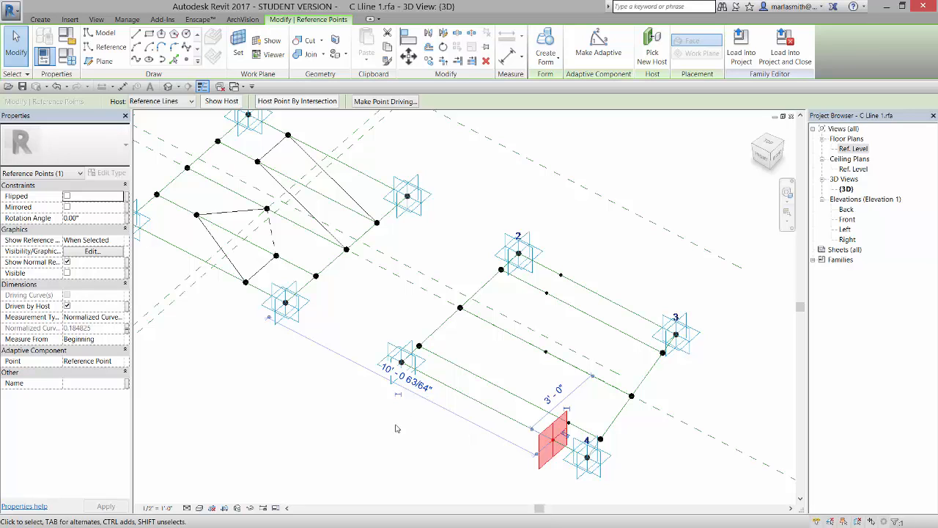
left_click(535, 370)
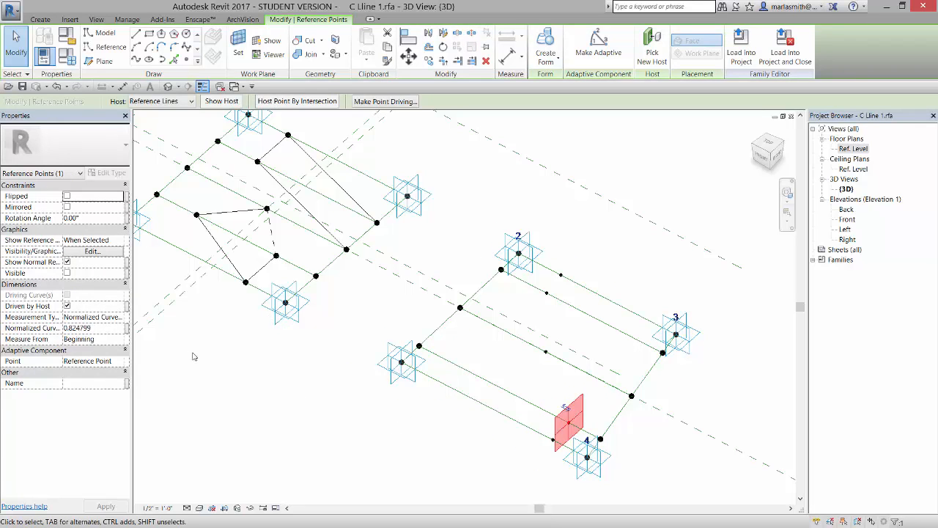
left_click(94, 339)
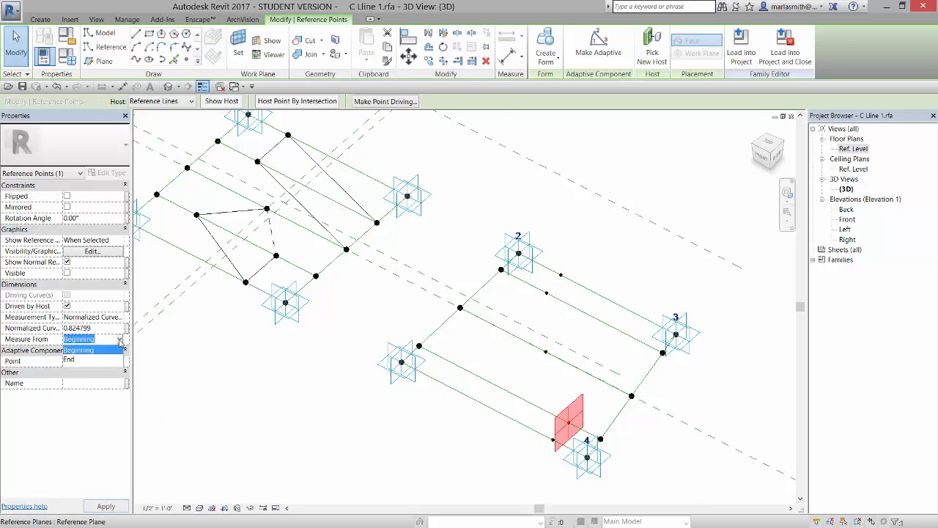
left_click(107, 361)
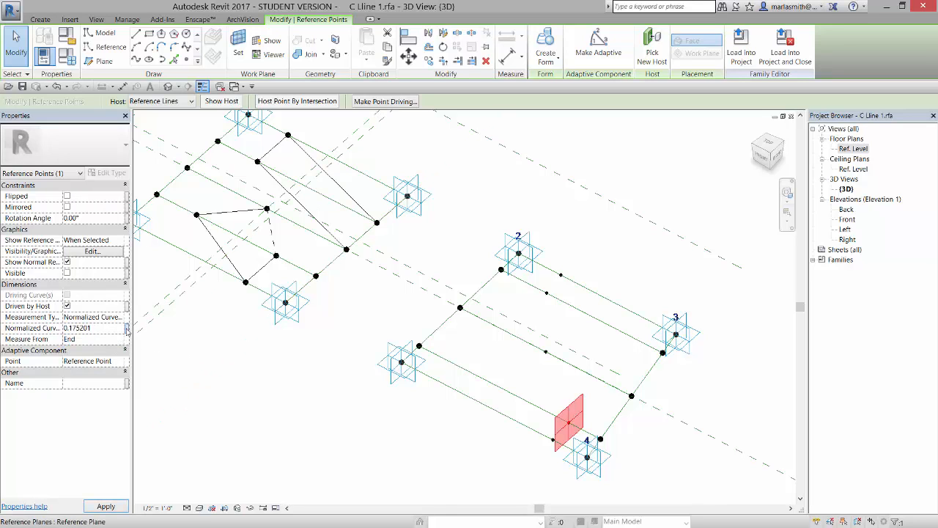
left_click(126, 328)
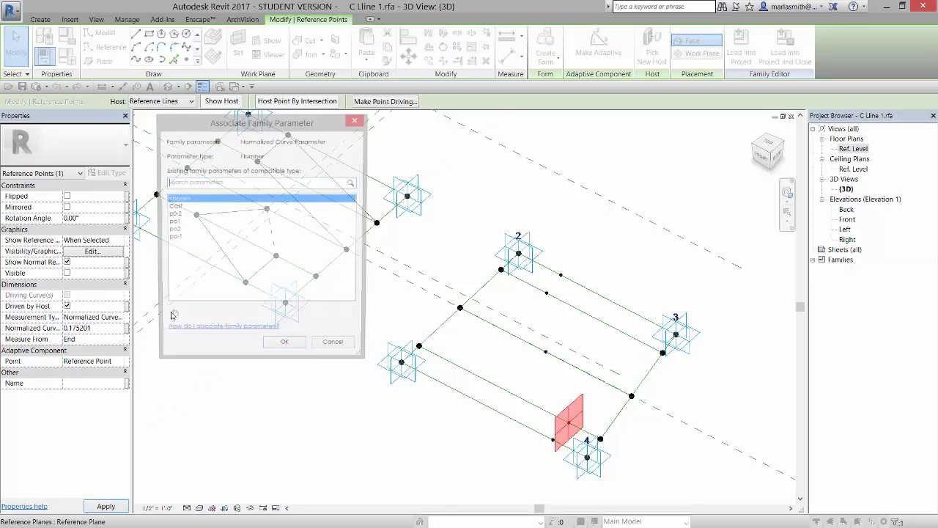
left_click(176, 214)
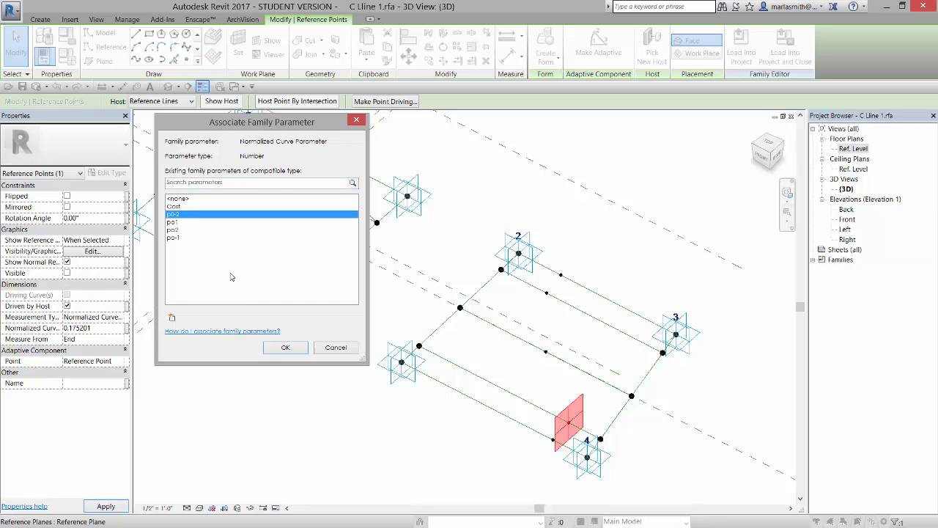
left_click(286, 348)
- Associate the normalized curve parameters of the reference points on the outer 2–3 line and the line just inside it with p0-2
left_click(546, 293)
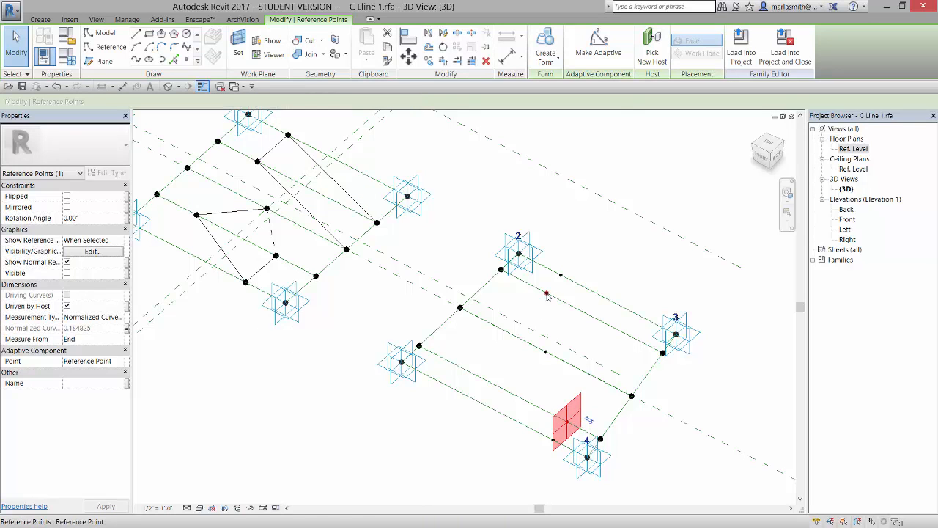
left_click(127, 328)
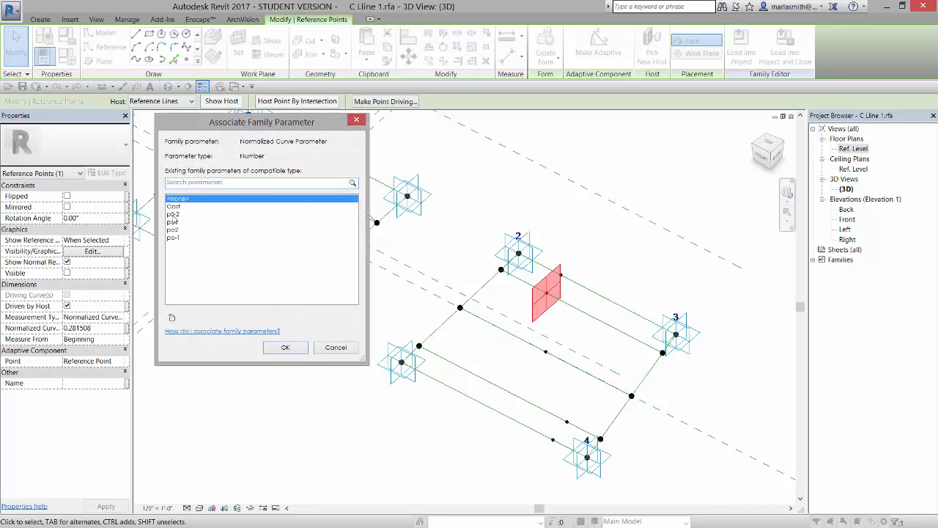
left_click(176, 215)
left_click(286, 348)
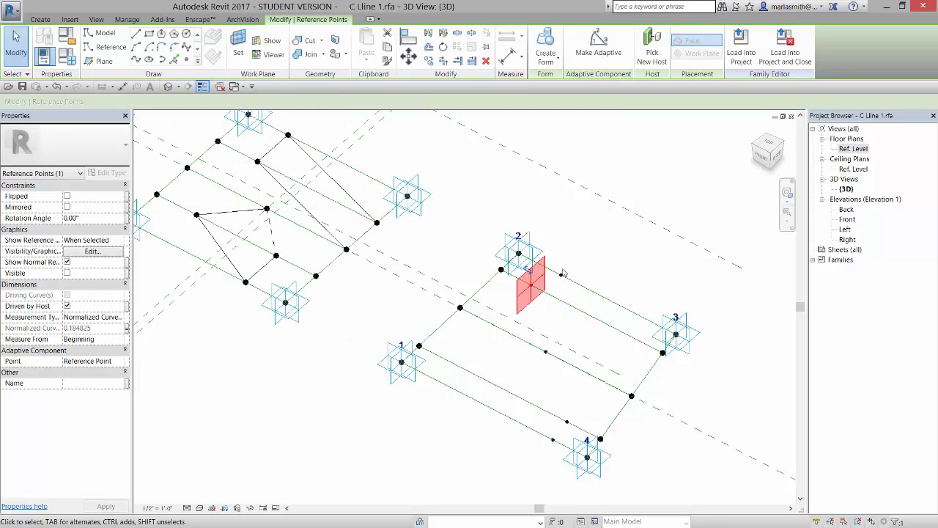
left_click(128, 329)
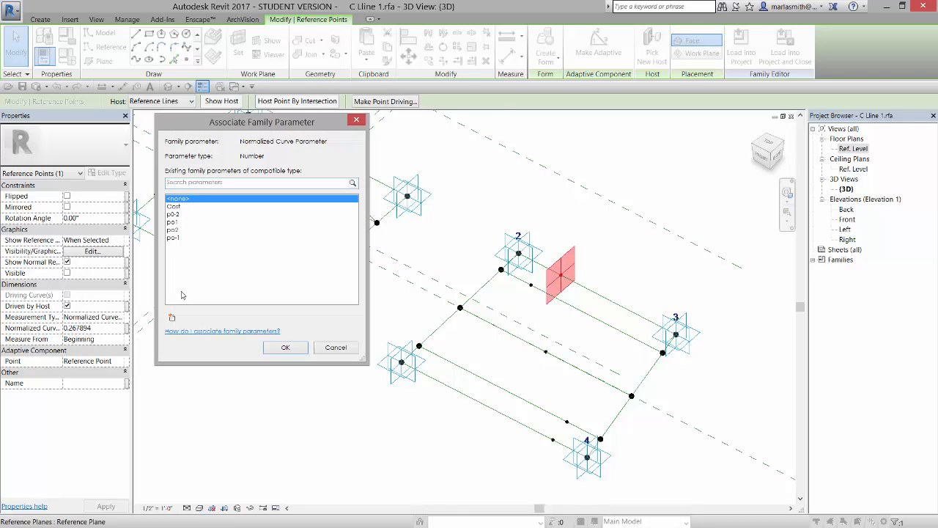
left_click(178, 214)
left_click(286, 348)
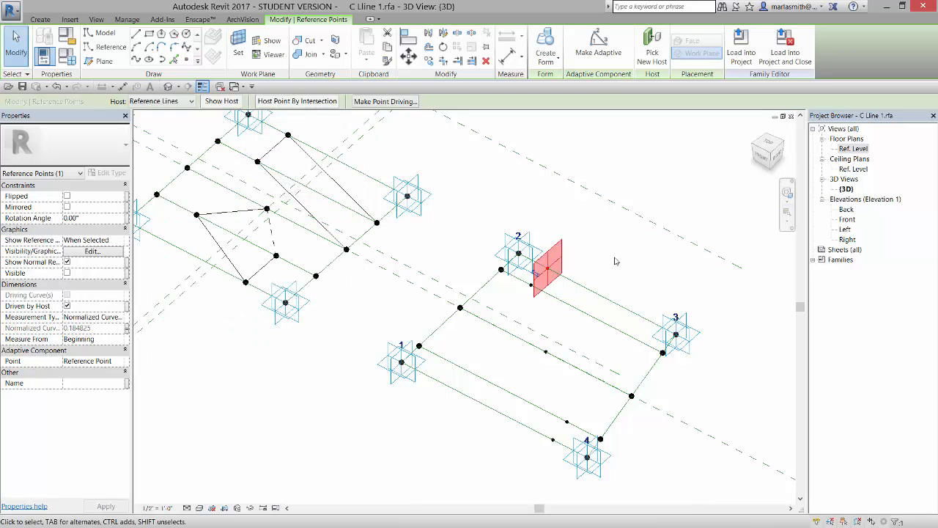
left_click(613, 259)
- Draw a closed triangle of model lines joining the hosted point near adaptive point 1, the centre line's point and the inner 1–4 line's point
middle_click_drag(634, 402, 584, 425, "shift")
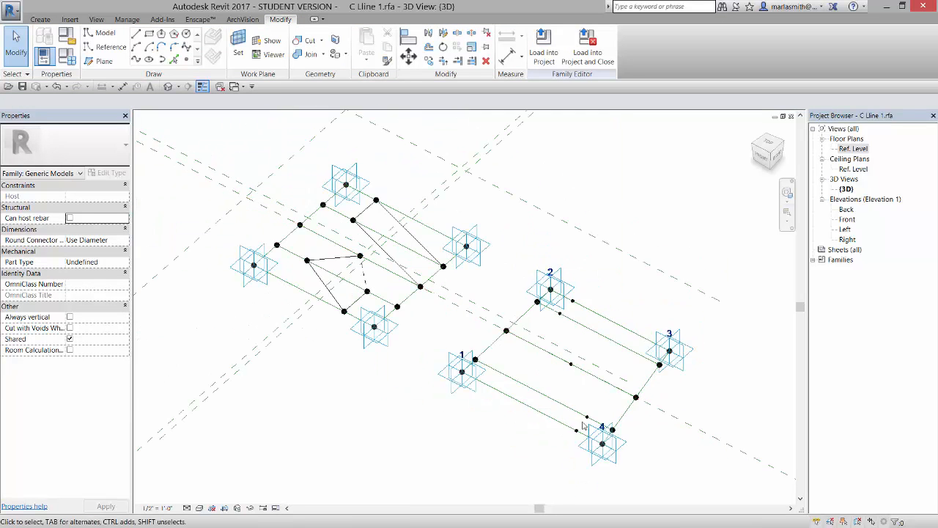
middle_click_drag(510, 425, 528, 367, "shift")
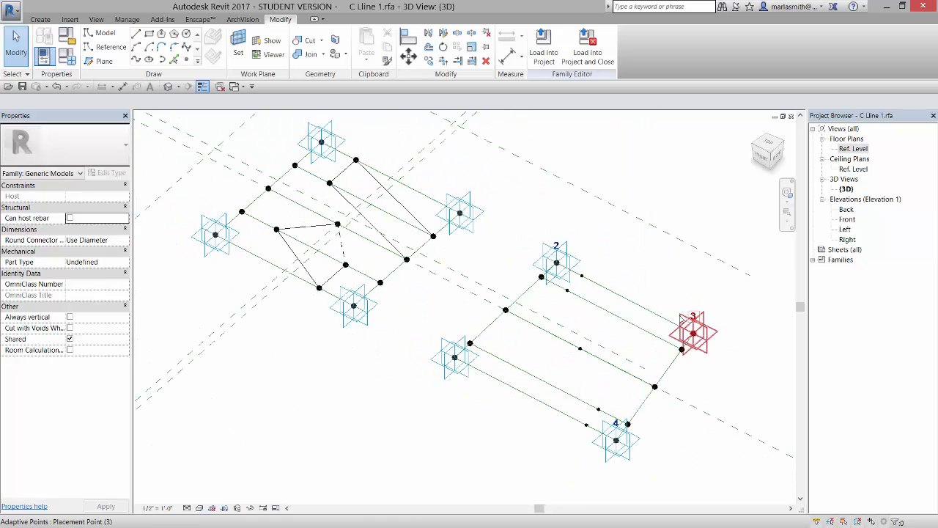
left_click(99, 33)
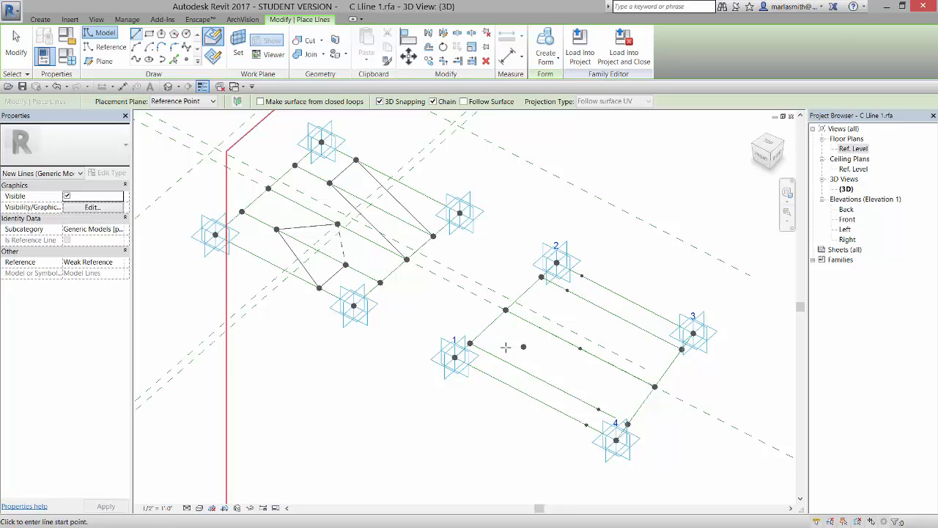
left_click(470, 343)
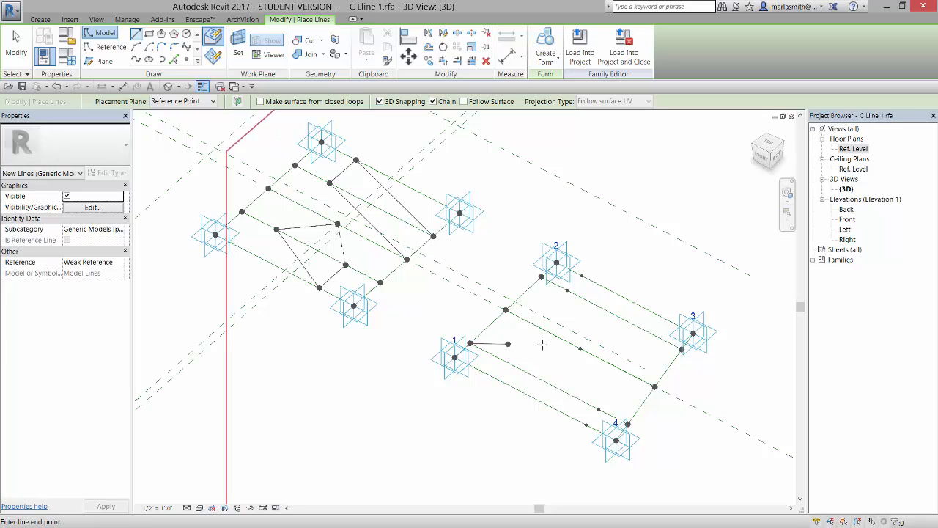
left_click(580, 349)
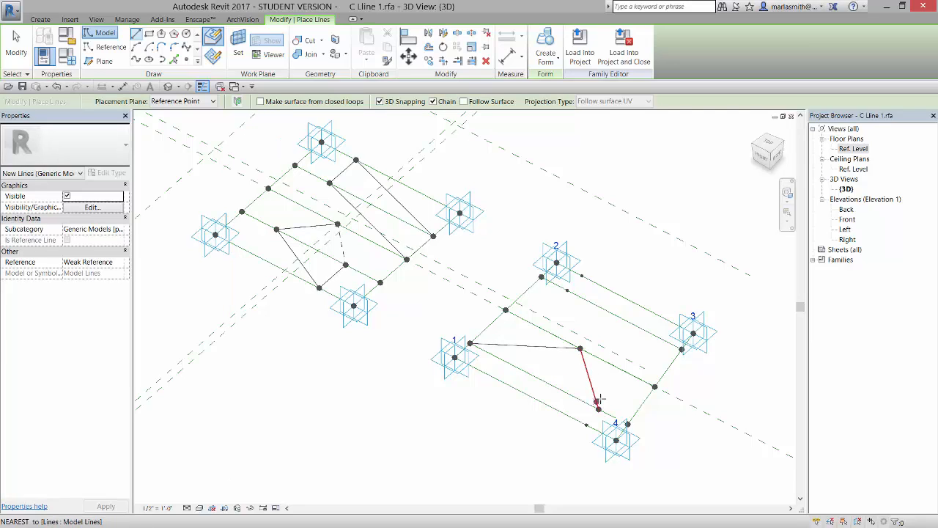
left_click(599, 408)
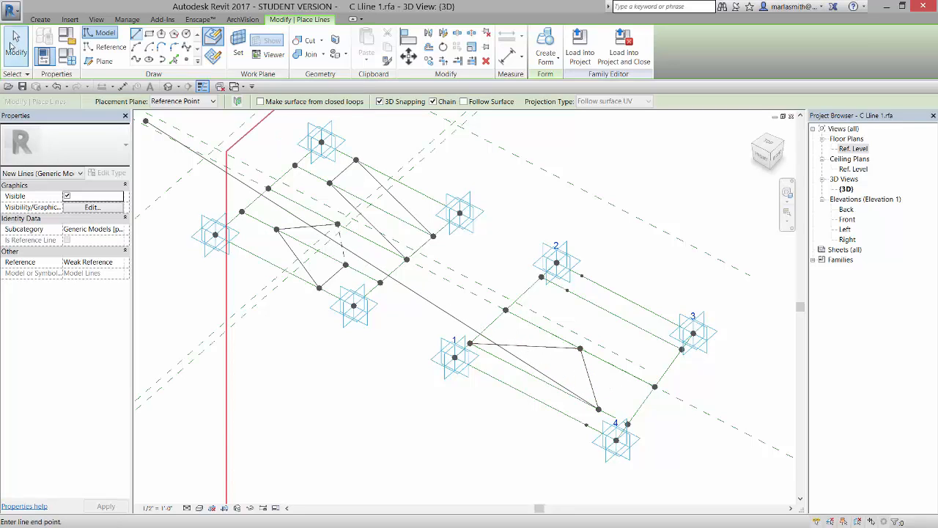
key("Escape")
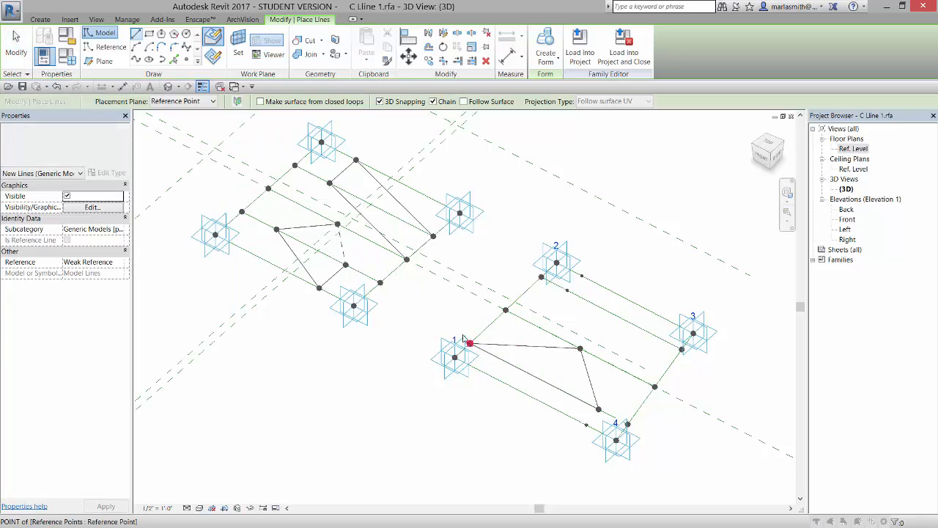
left_click(464, 338)
left_click(518, 308)
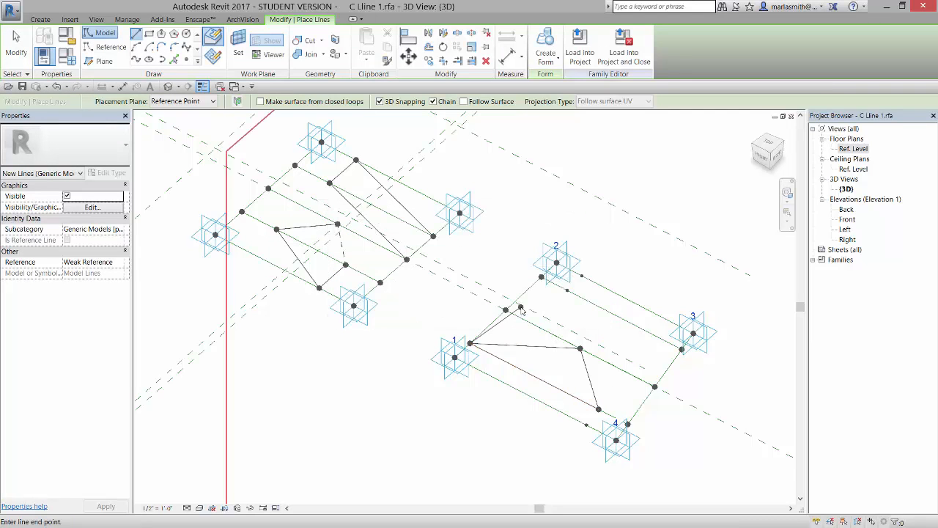
left_click(251, 164)
left_click(16, 42)
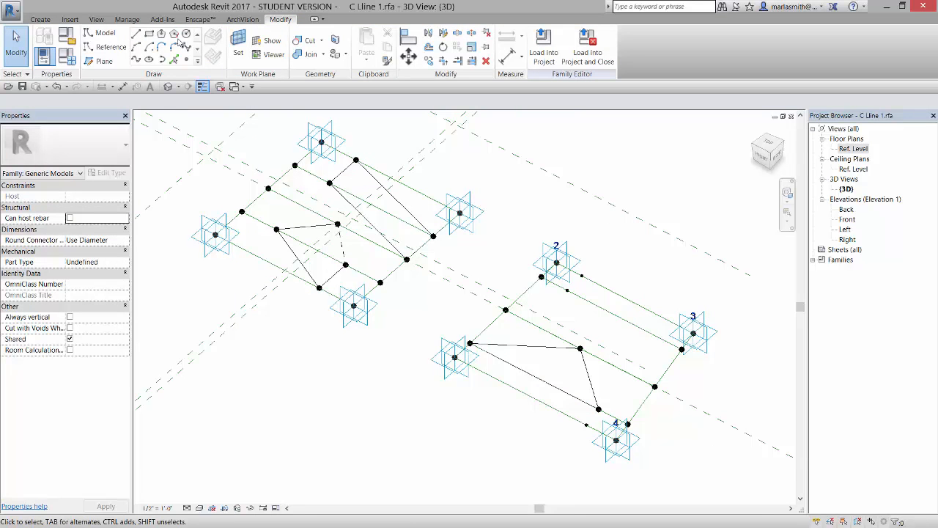
- Draw a closed four-sided loop of model lines joining the centre line's end, the hosted point near adaptive point 3 and the two 2–3 line points
left_click(103, 33)
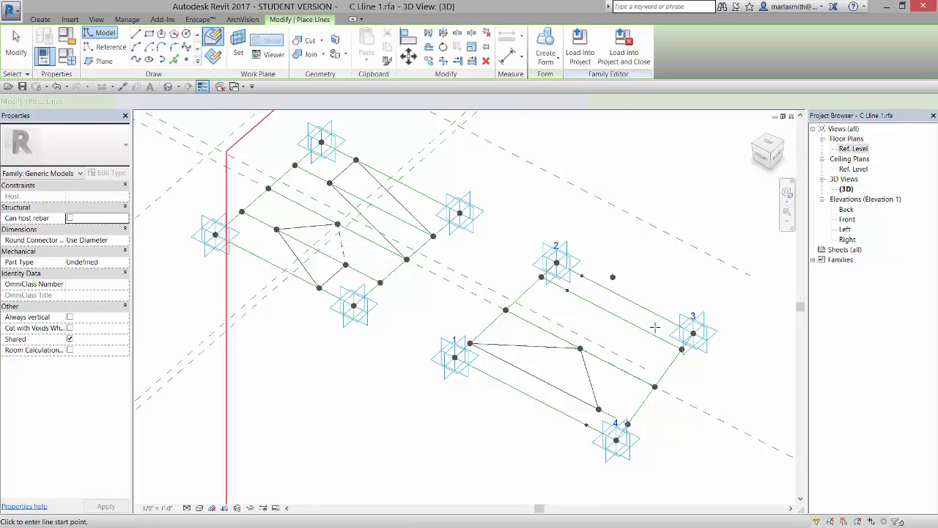
left_click(655, 387)
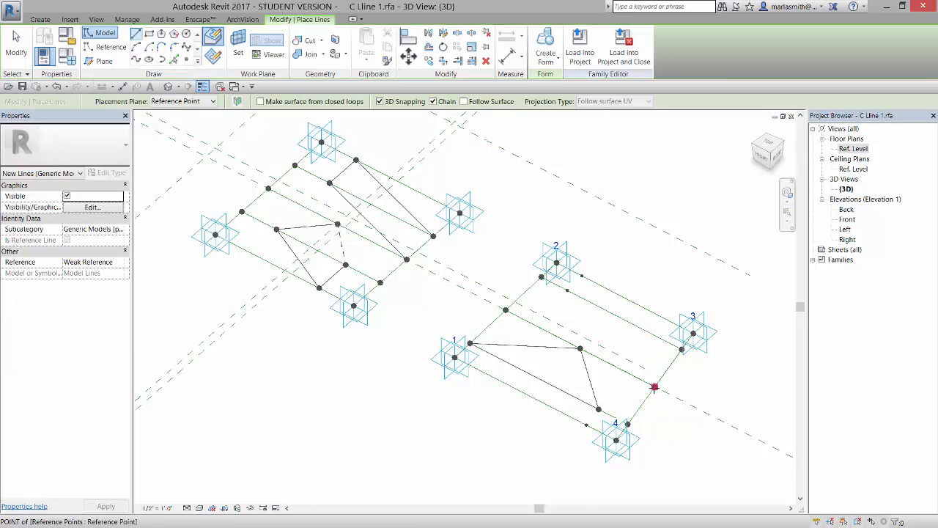
left_click(682, 349)
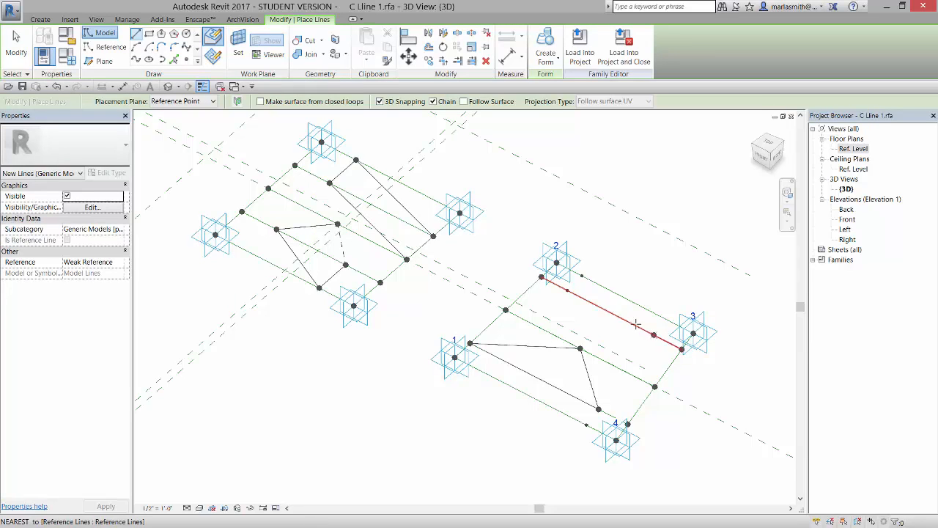
left_click(582, 276)
left_click(567, 290)
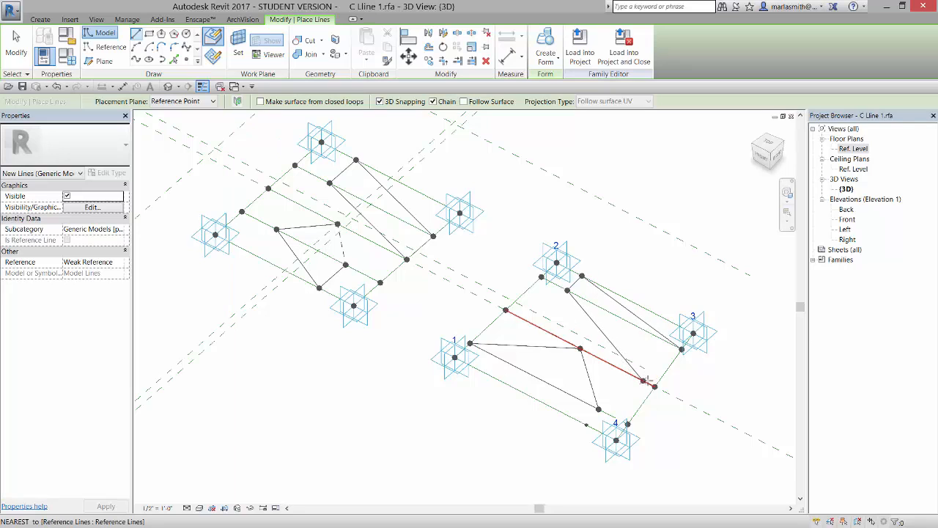
left_click(655, 386)
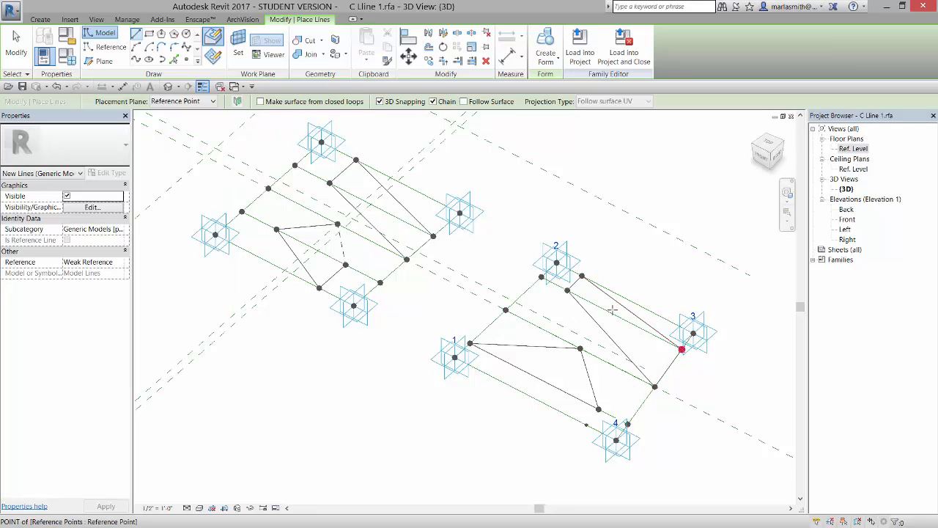
left_click(682, 349)
key("Escape")
key("Escape")
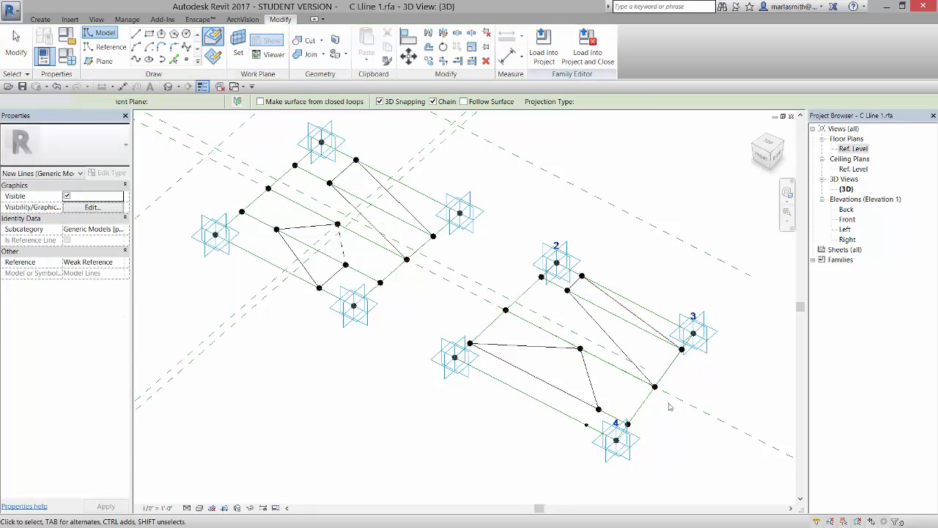
- Assign the triangle's long edge along the inner 1–4 line to the Hidden Lines [cut] subcategory
left_click(567, 400)
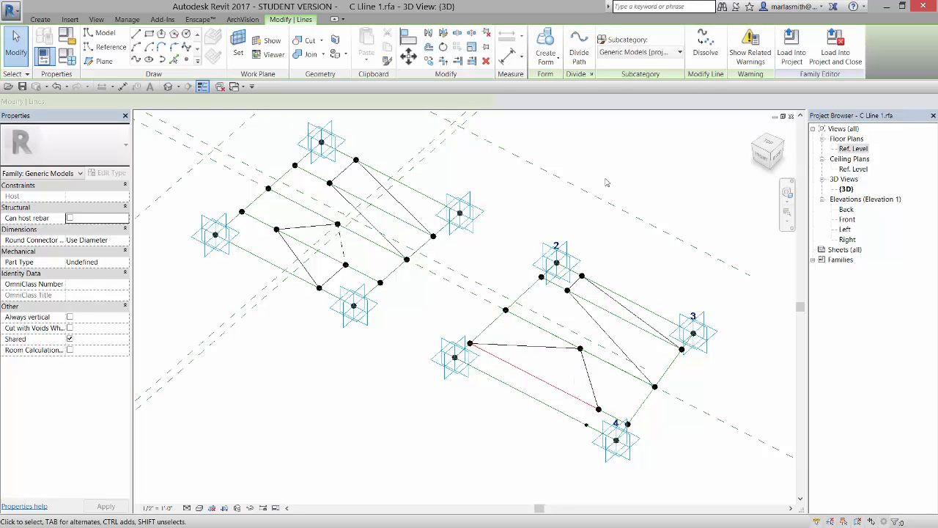
left_click(678, 54)
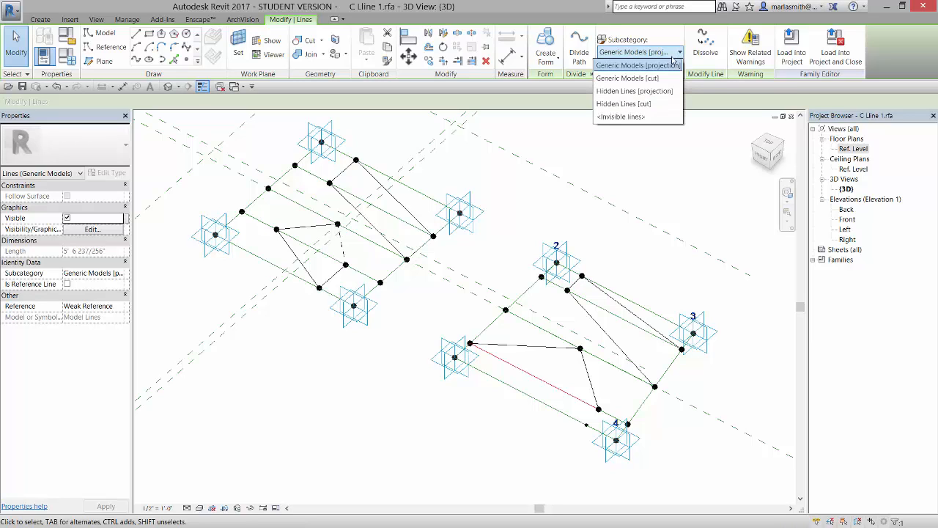
left_click(656, 105)
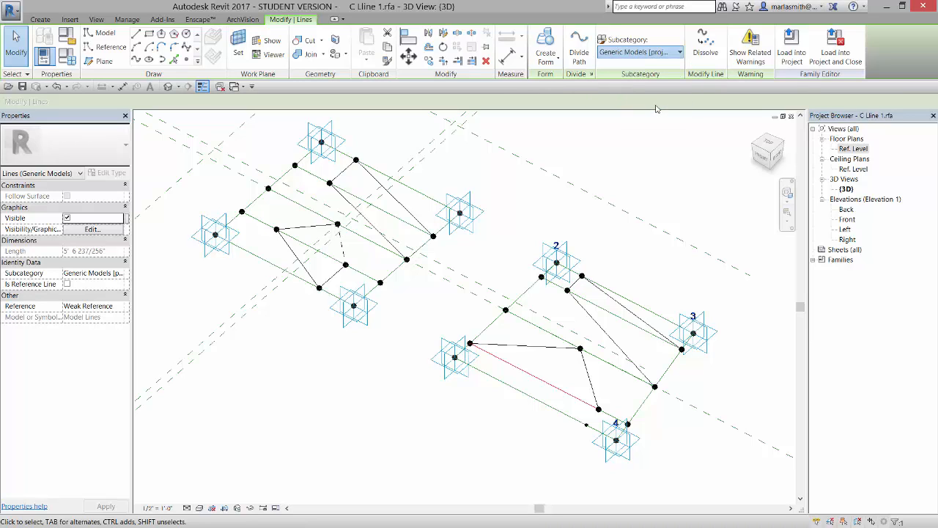
key("Escape")
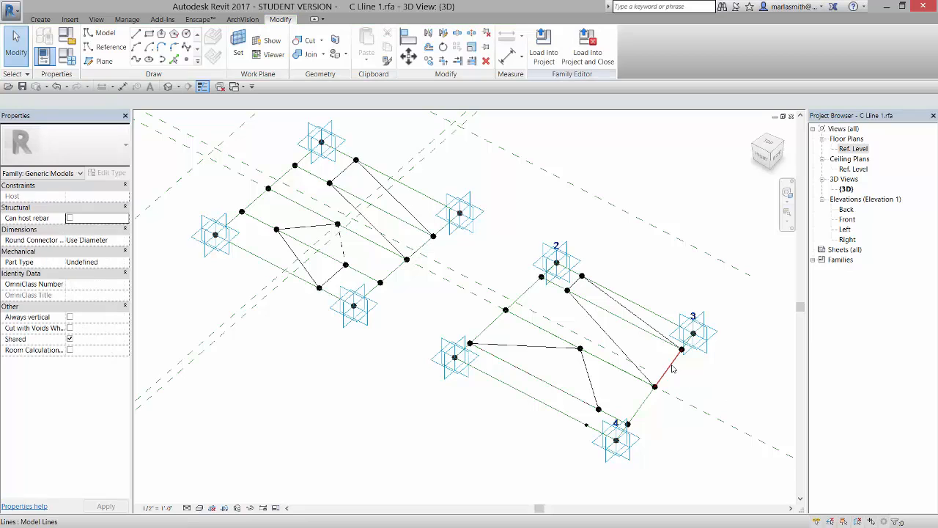
- Assign the model line between the centre line's end and the hosted point near adaptive point 3 to Hidden Lines [cut]
left_click(676, 366)
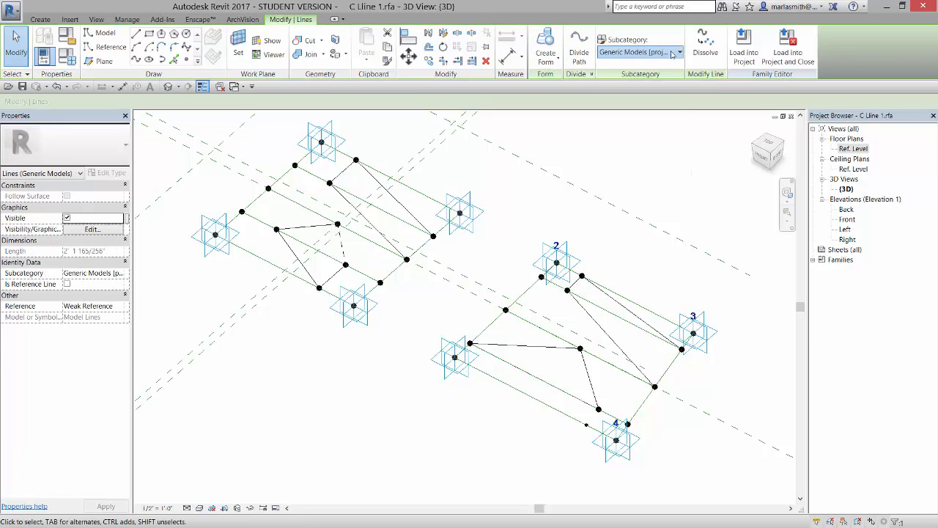
left_click(646, 52)
left_click(654, 107)
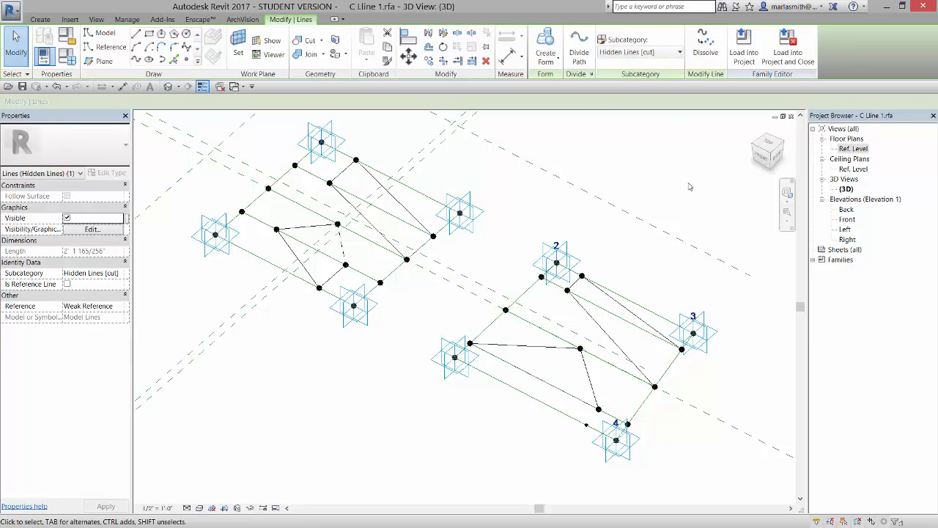
left_click(690, 214)
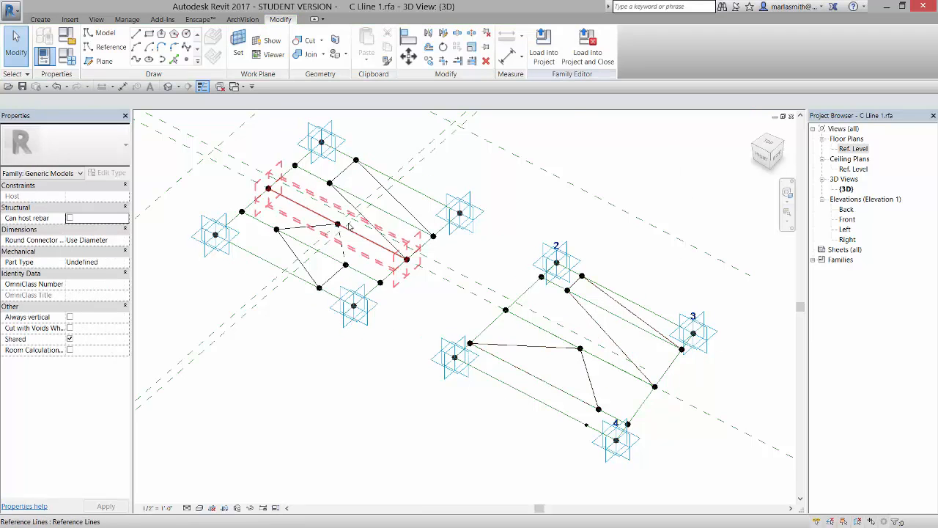
- Delete the entire older rig without adaptive point numbers, including its points, reference lines and profiles
key("Tab")
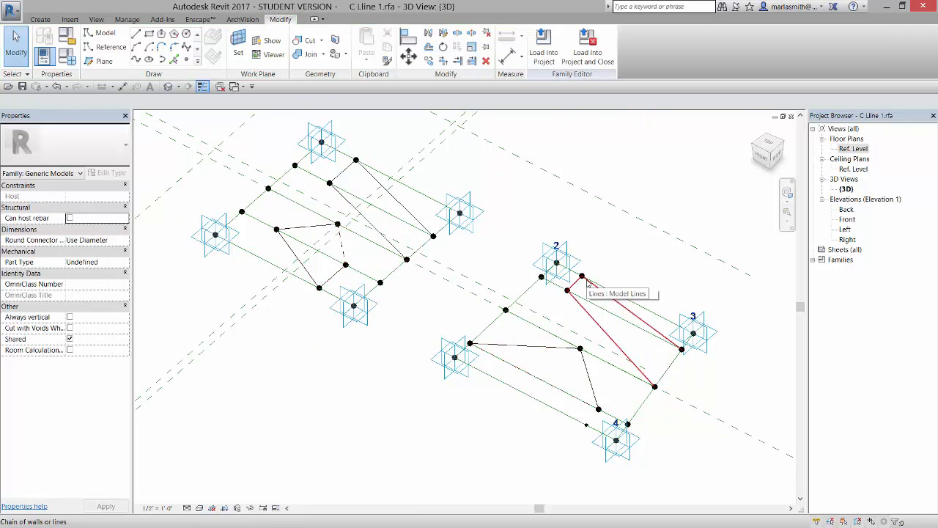
scroll(358, 235, "down", 3)
left_click_drag(334, 211, 477, 390)
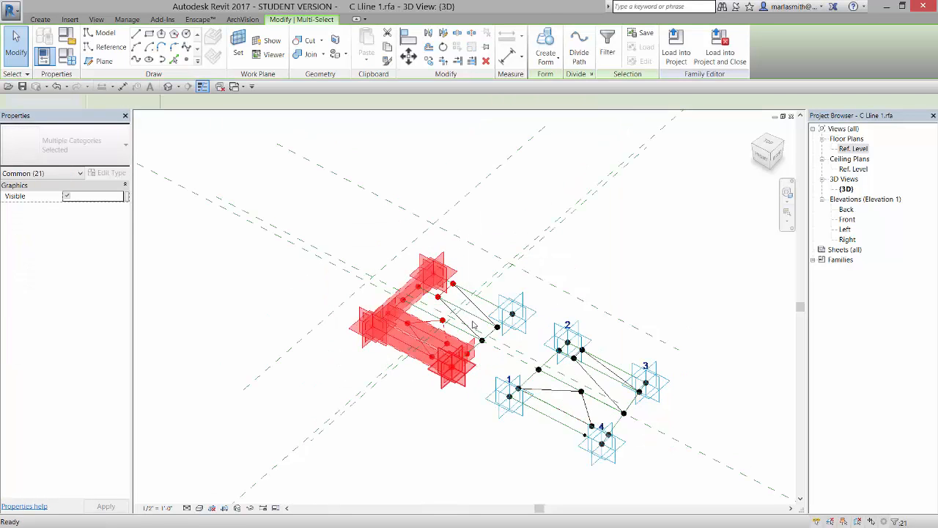
key("Delete")
left_click_drag(433, 267, 502, 359)
key("Delete")
scroll(680, 481, "up", 2)
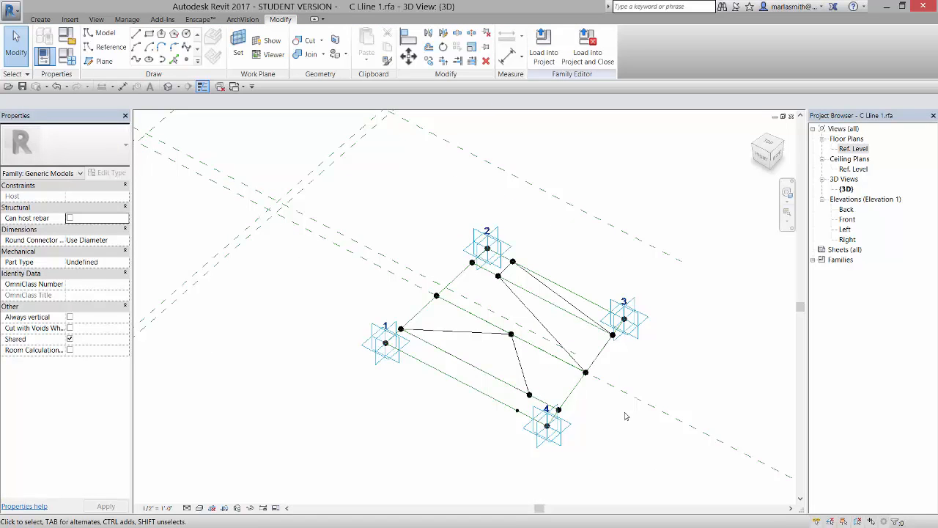
- Draw a short model line from the inner 1–4 line's hosted point to the outer 1–4 line's hosted point
left_click(102, 33)
left_click(401, 329)
left_click(530, 395)
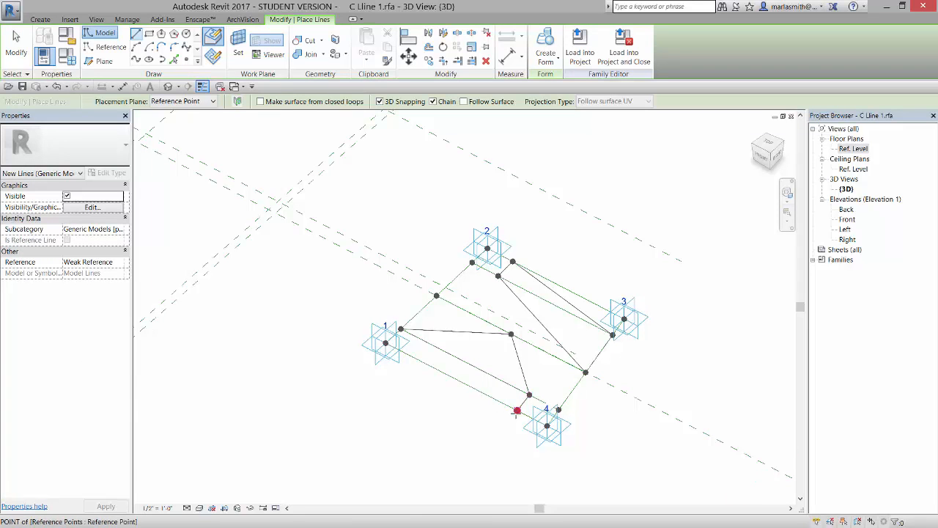
key("Escape")
key("Escape")
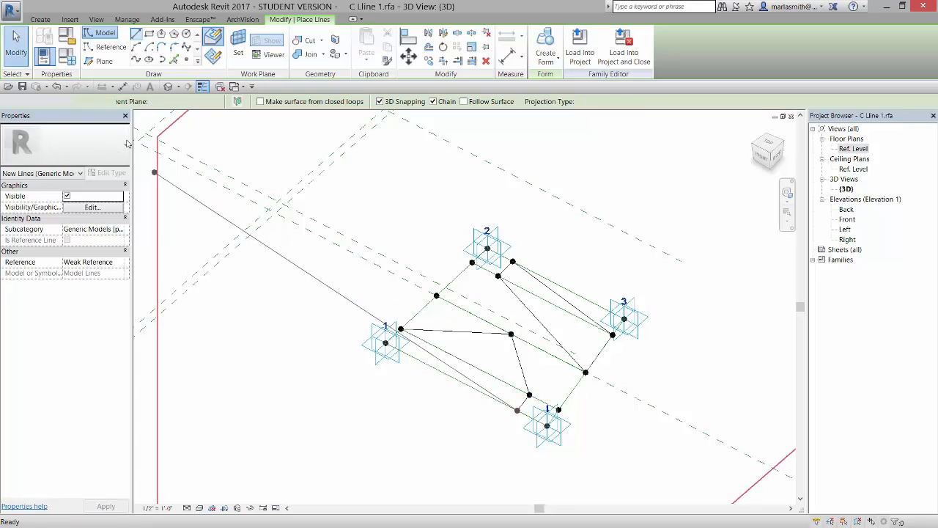
- Delete the triangle's dashed long edge and draw a model line between the hosted point near adaptive point 1 and the outer 1–4 line's point
left_click(460, 364)
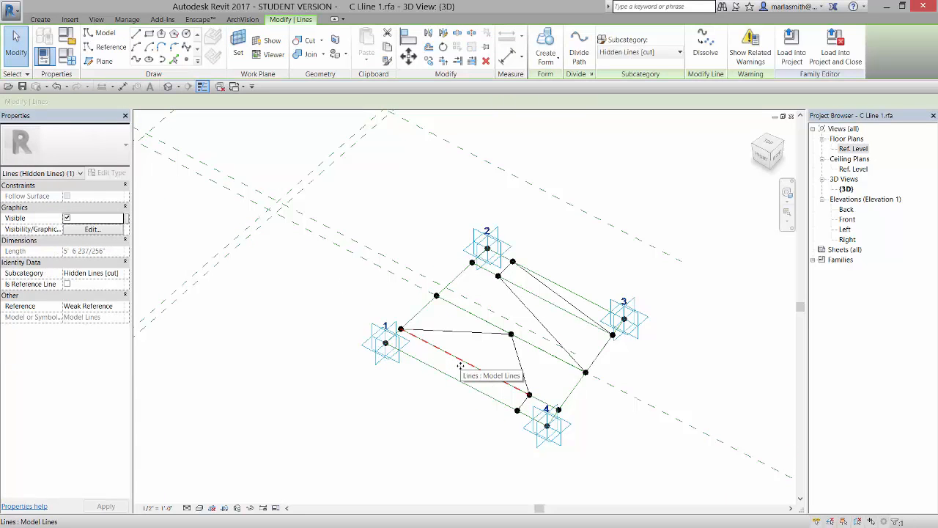
key("Escape")
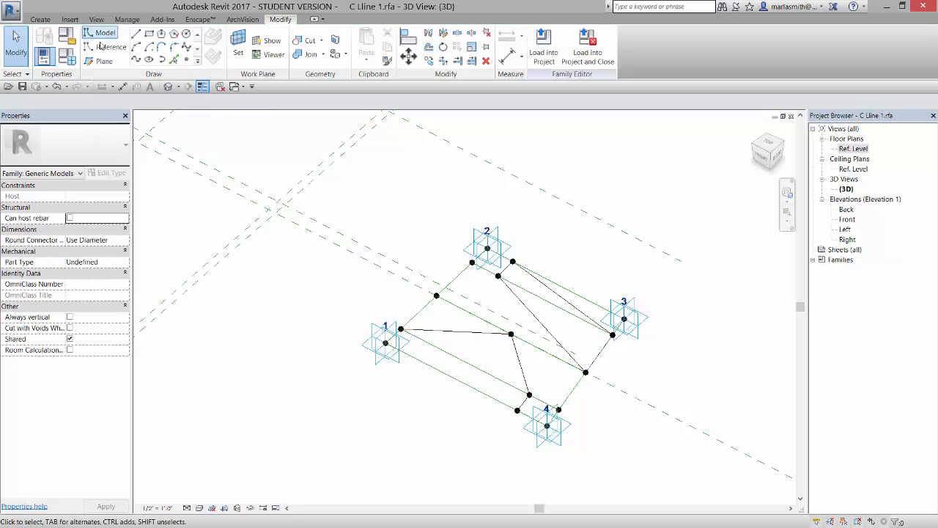
left_click(105, 33)
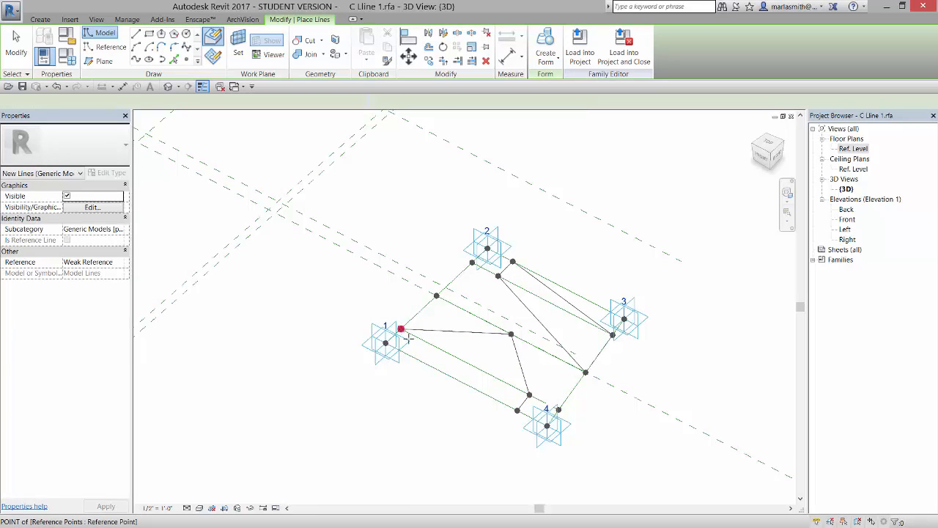
left_click(517, 408)
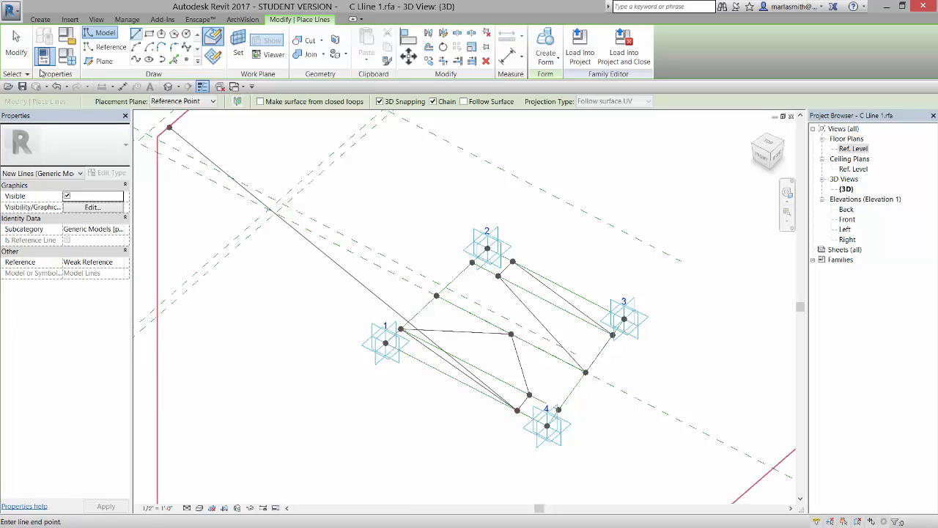
left_click(15, 40)
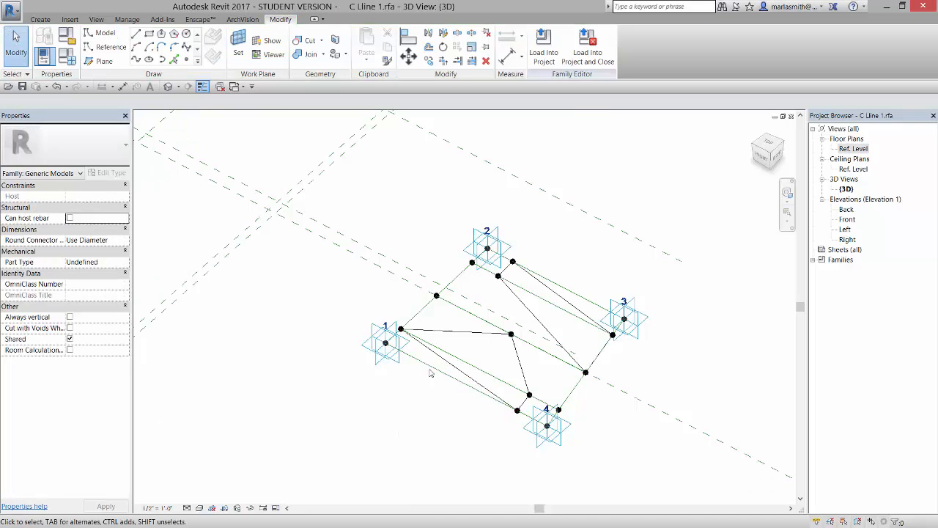
- Assign the model line from the hosted point near adaptive point 1 to the outer 1–4 line's point to Hidden Lines [projection]
key("Tab")
left_click(433, 187)
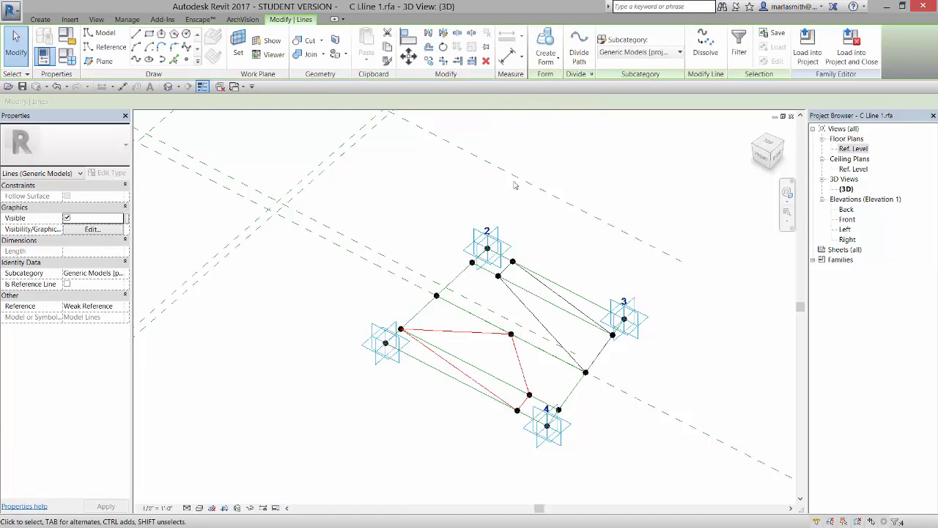
left_click(376, 212)
key("Tab")
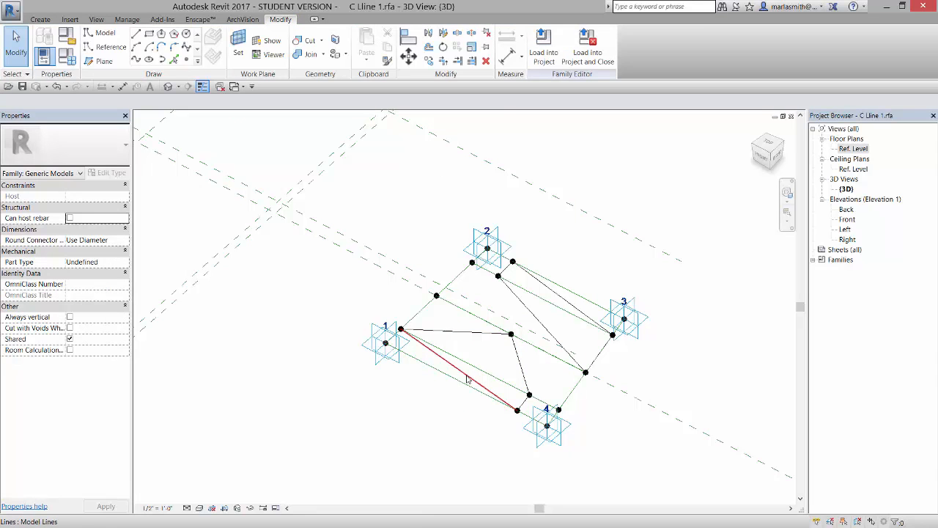
left_click(467, 378)
left_click(642, 53)
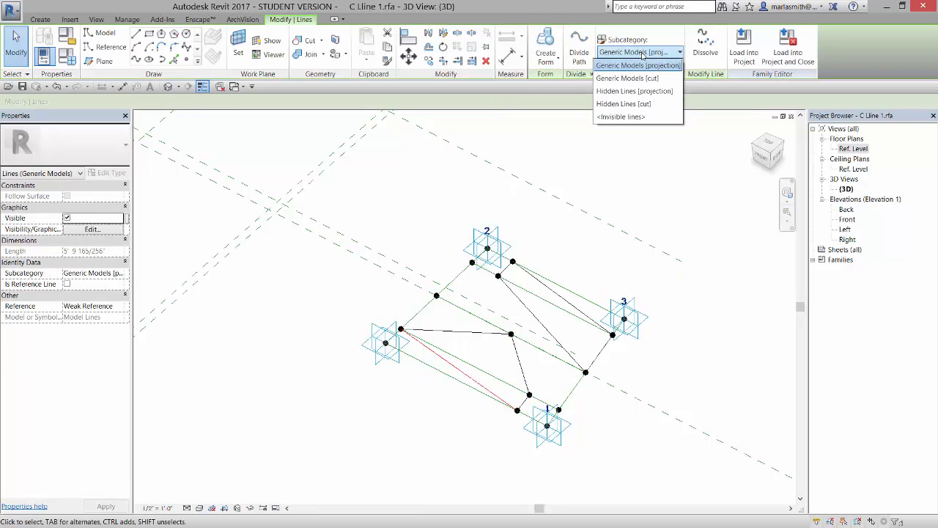
left_click(624, 103)
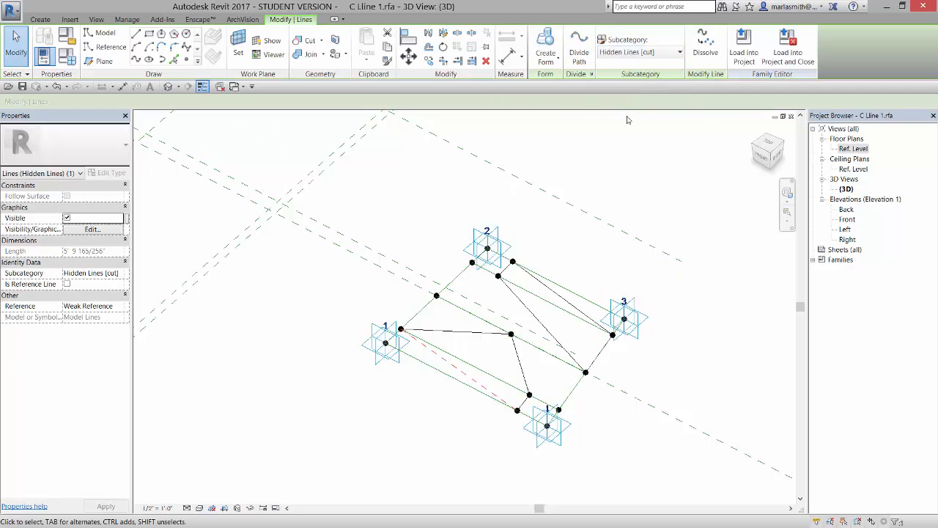
left_click(638, 54)
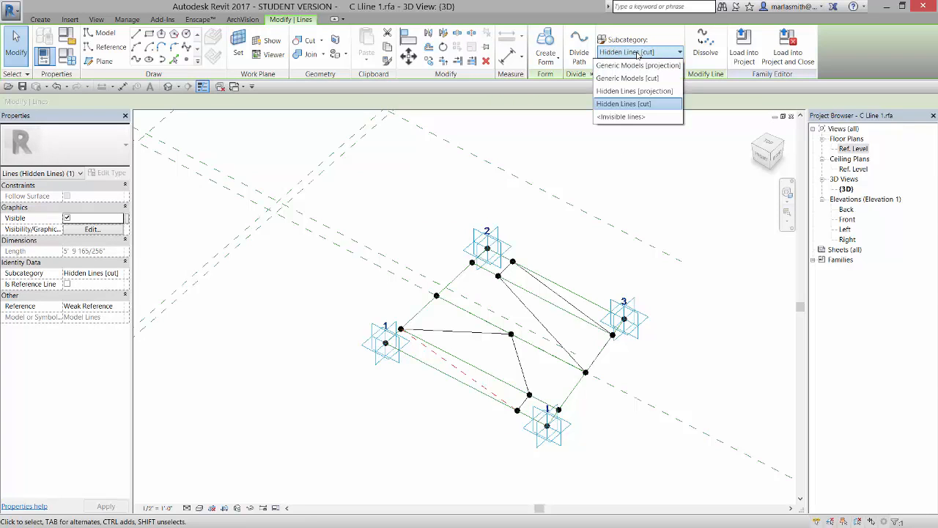
left_click(642, 91)
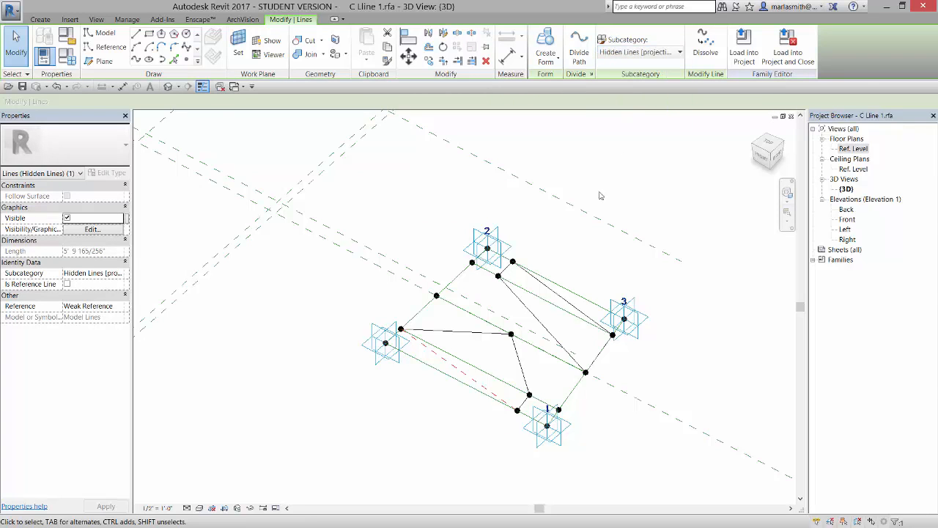
left_click(678, 368)
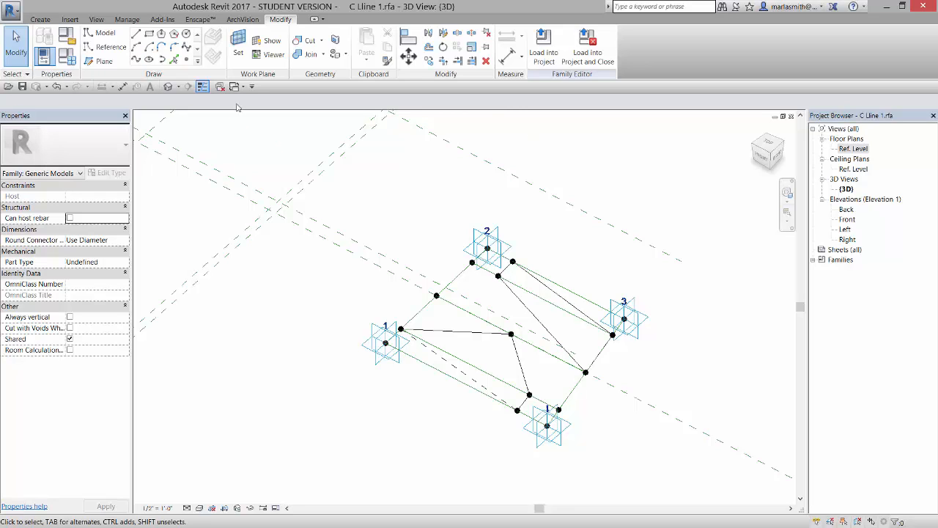
- Save the family under the new name C Lline 2.rfa
left_click(11, 13)
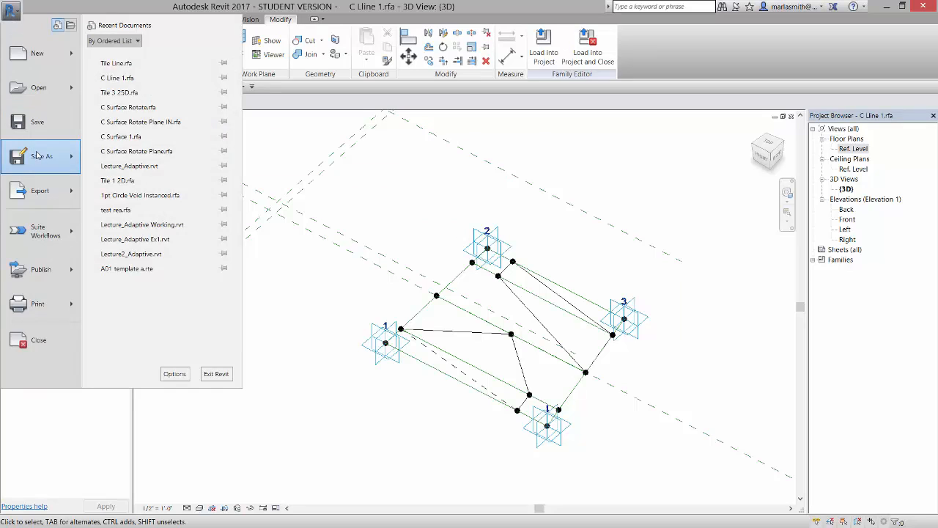
mouse_move(44, 156)
key("Escape")
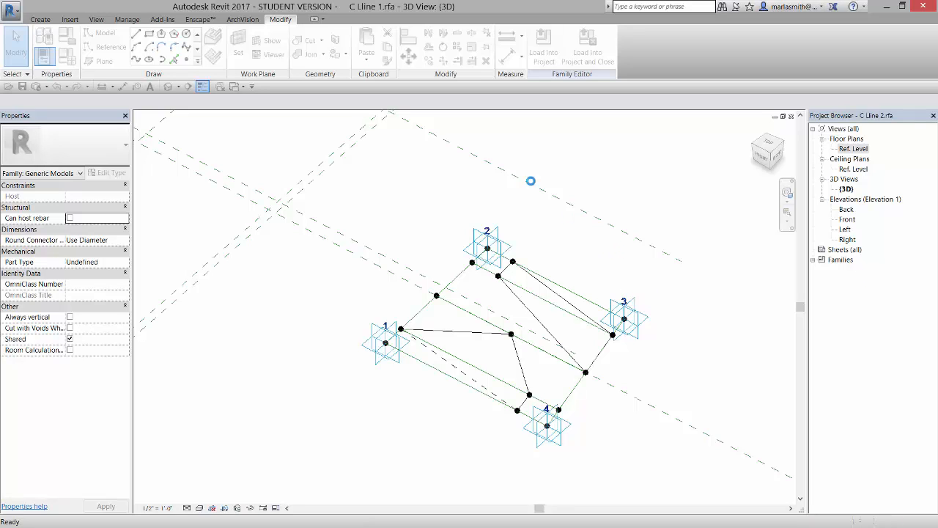
- Load the family into Lecture_Adaptive.rvt and open the Pattern 2 floor plan
left_click(544, 45)
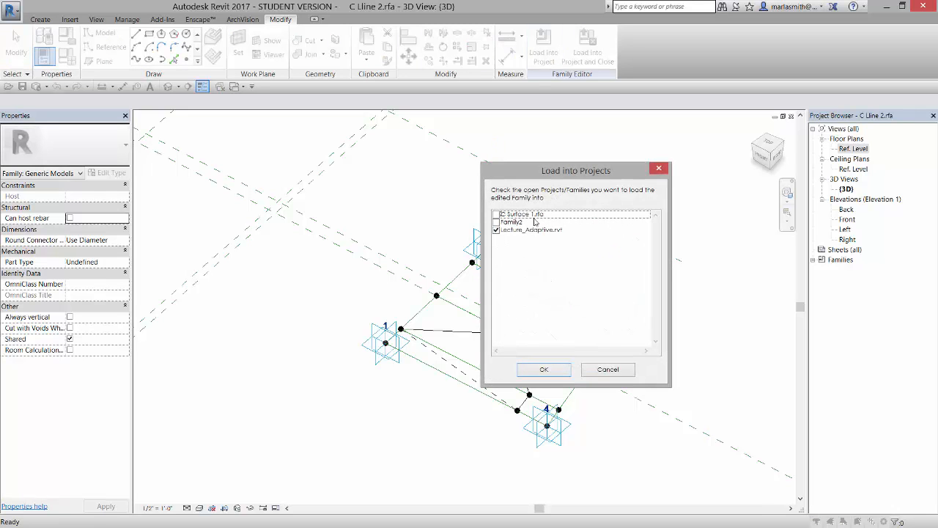
left_click(544, 369)
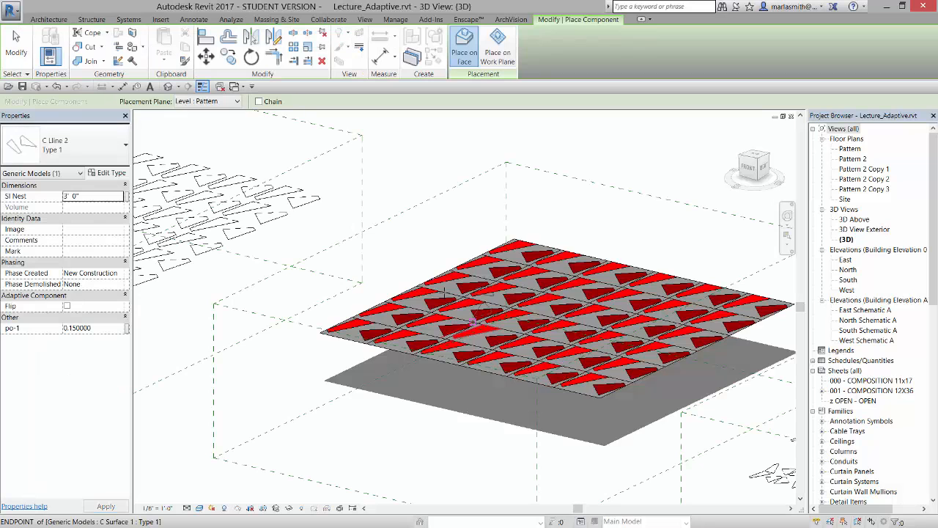
double_click(852, 159)
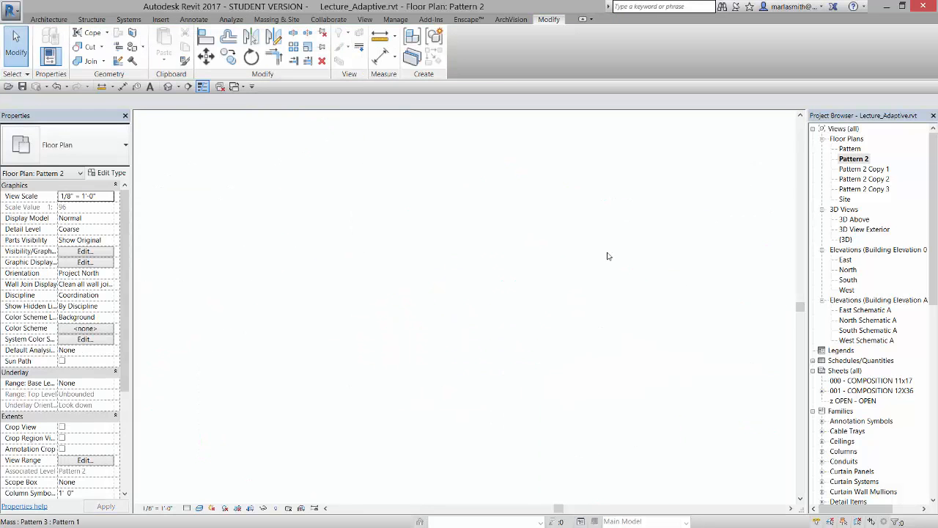
- Copy the rightmost line-pattern mass in the plan 100' horizontally to the right of the original
left_click(637, 338)
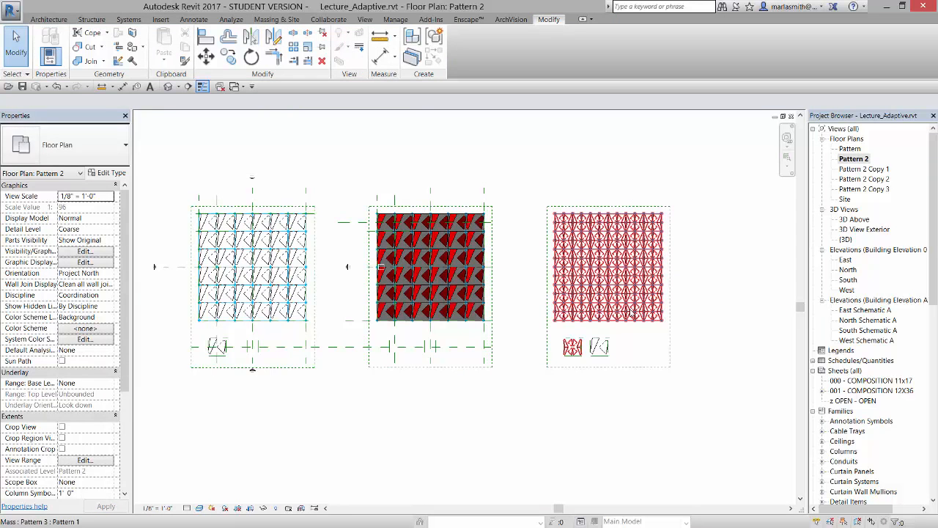
left_click(228, 57)
left_click(549, 159)
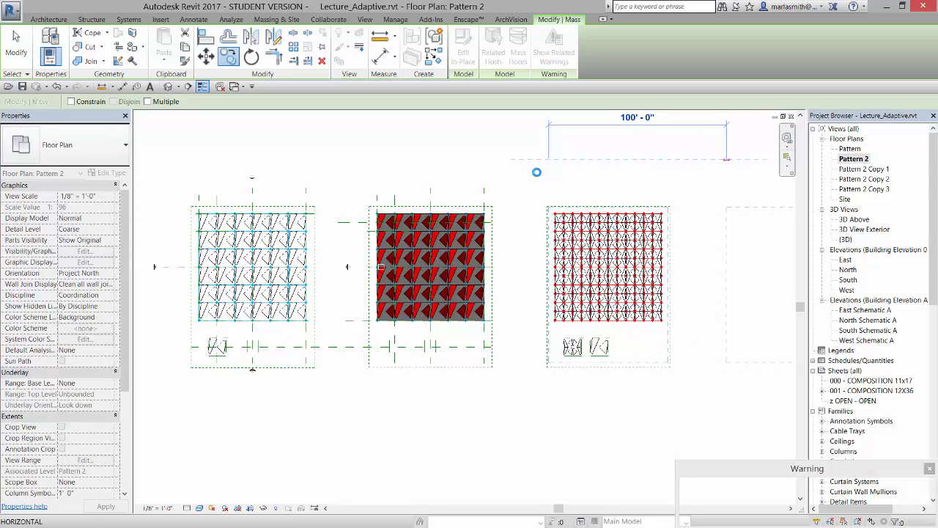
left_click(716, 385)
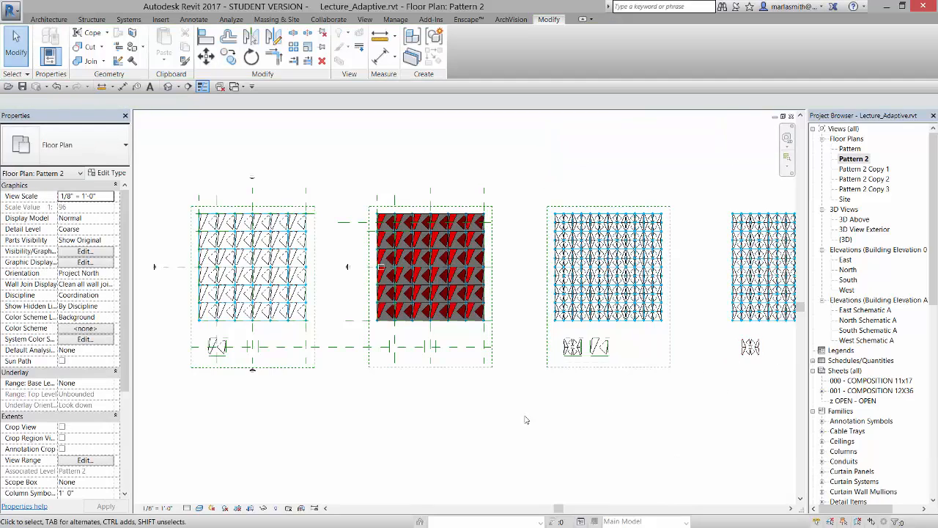
- Edit the copied mass in place, change its repeater to C Lline 2 Type 1 and finish the mass
middle_click_drag(505, 405, 301, 419)
left_click(539, 294)
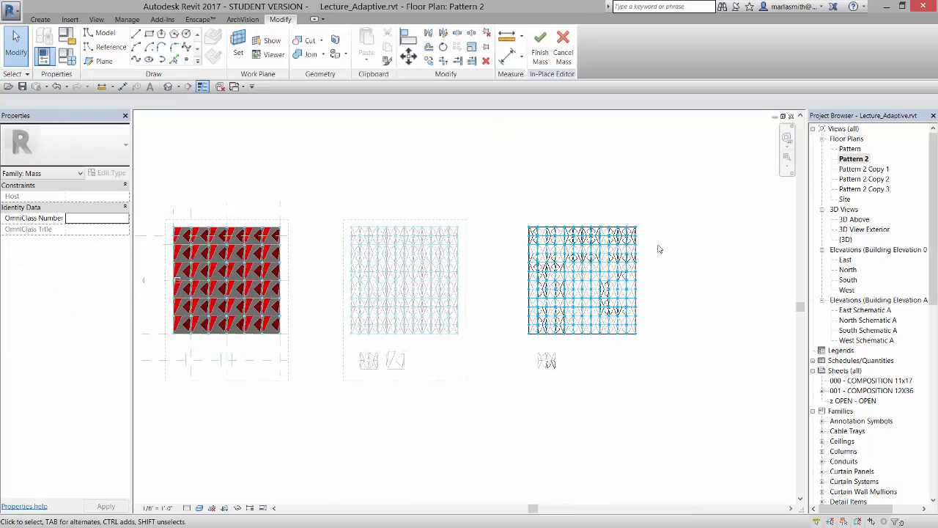
scroll(635, 235, "up", 5)
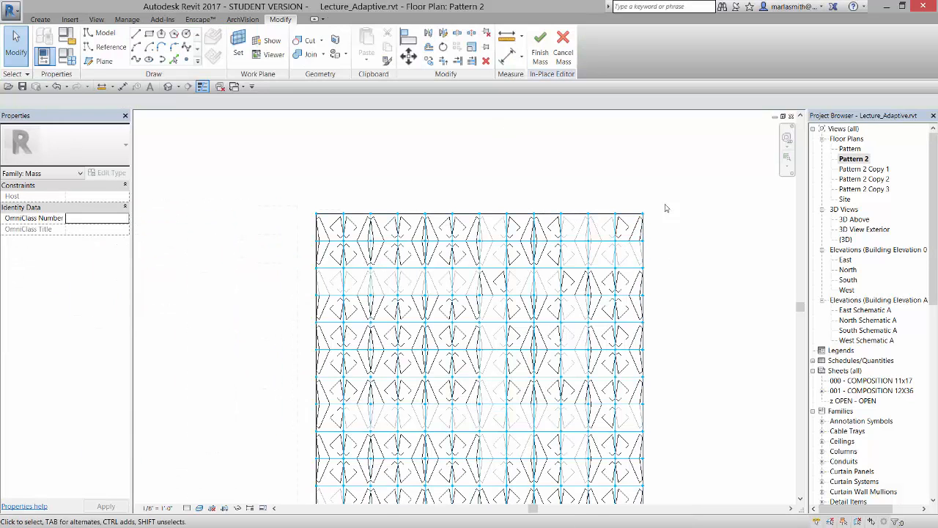
left_click(635, 224)
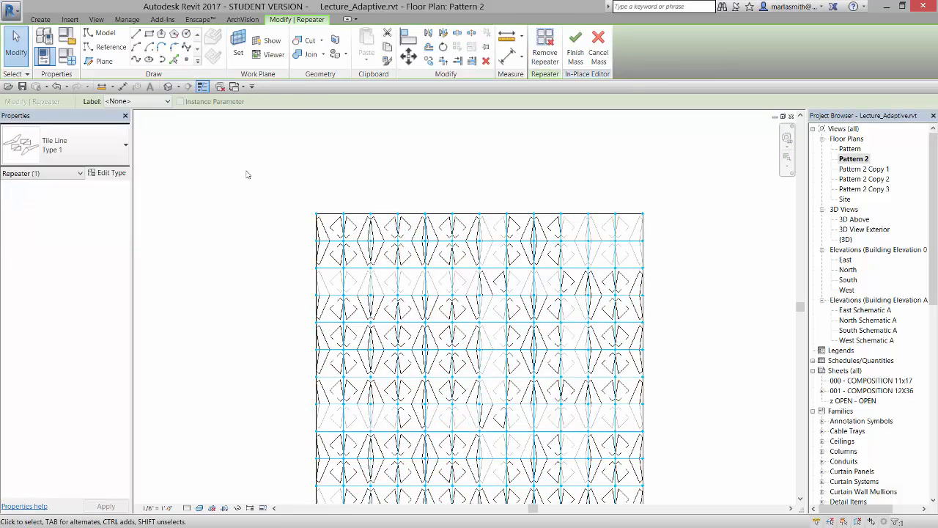
left_click(108, 154)
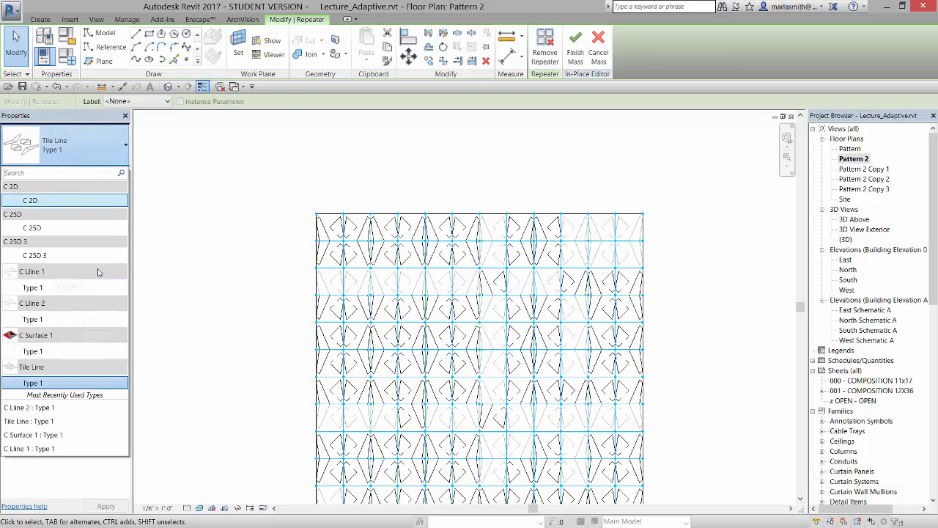
left_click(52, 319)
left_click(548, 183)
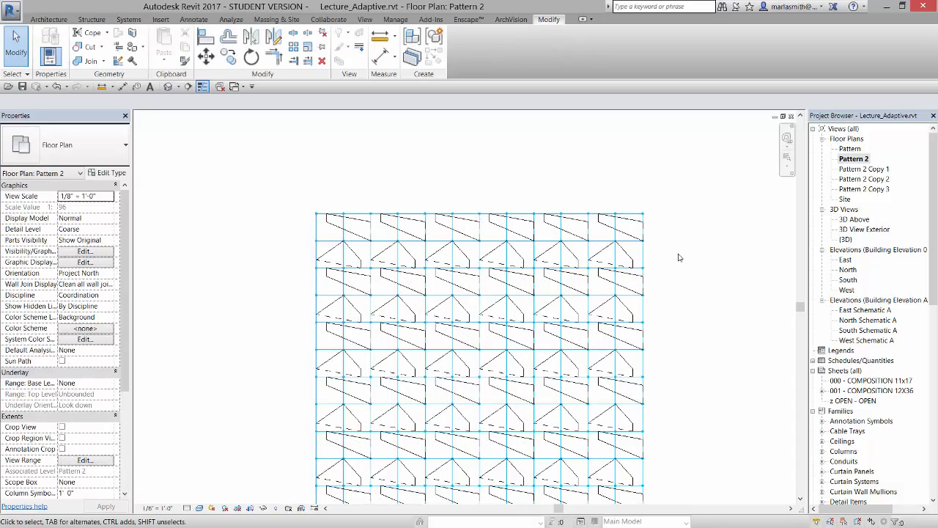
- Turn off the Mass category in the Pattern 2 floor plan's visibility/graphic overrides
scroll(678, 257, "down", 3)
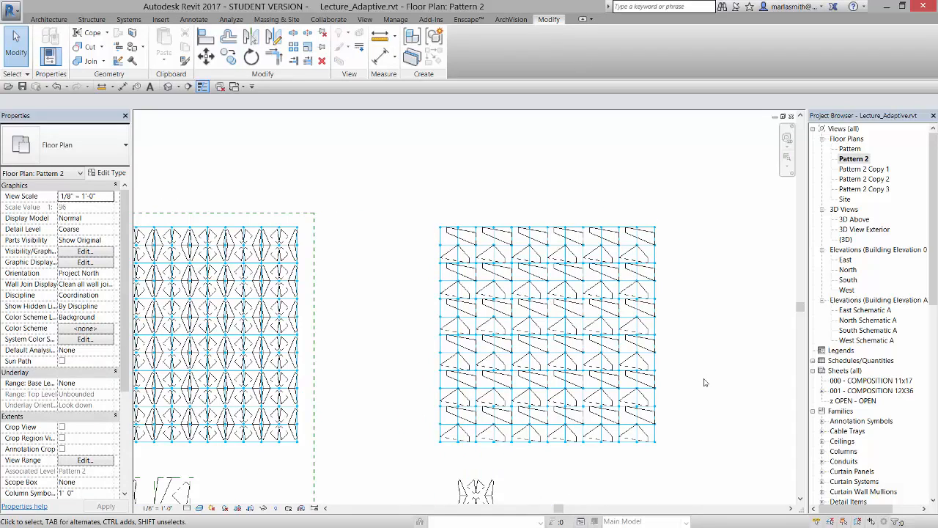
scroll(451, 340, "up", 3)
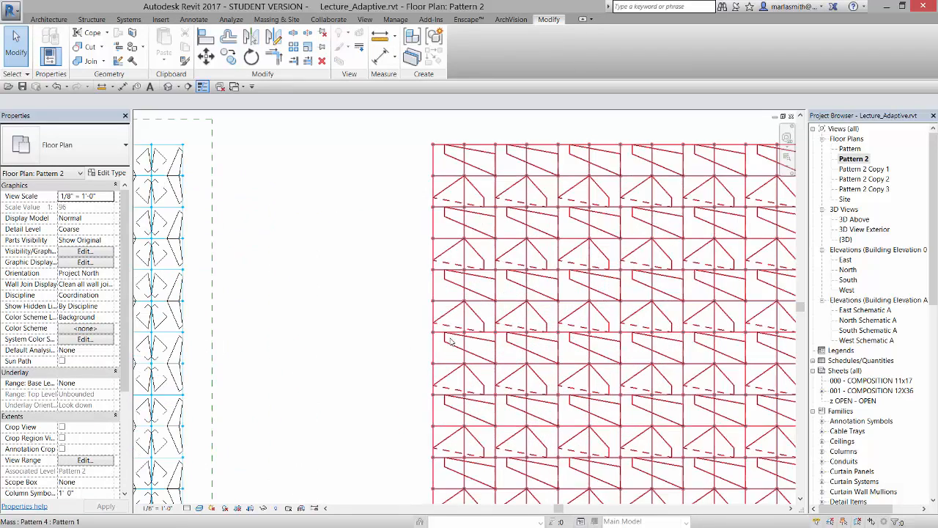
key("v")
key("g")
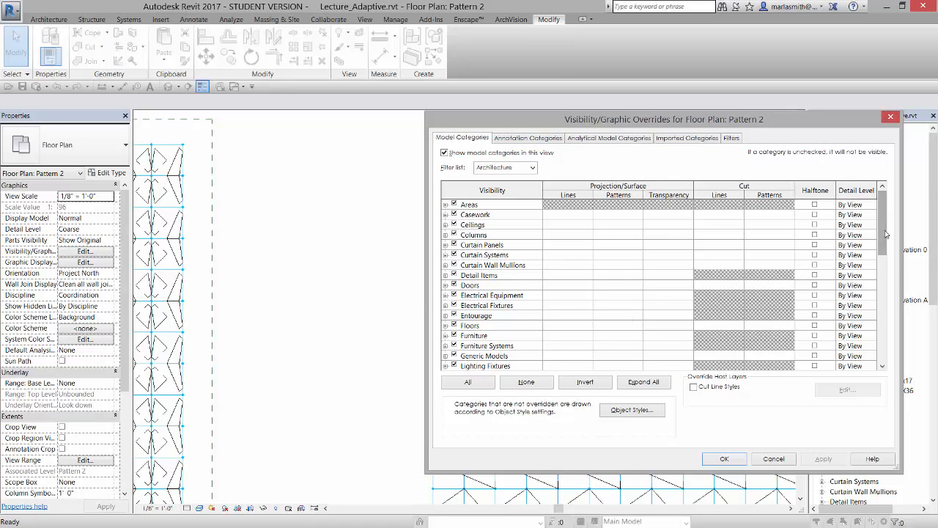
left_click_drag(884, 237, 876, 265)
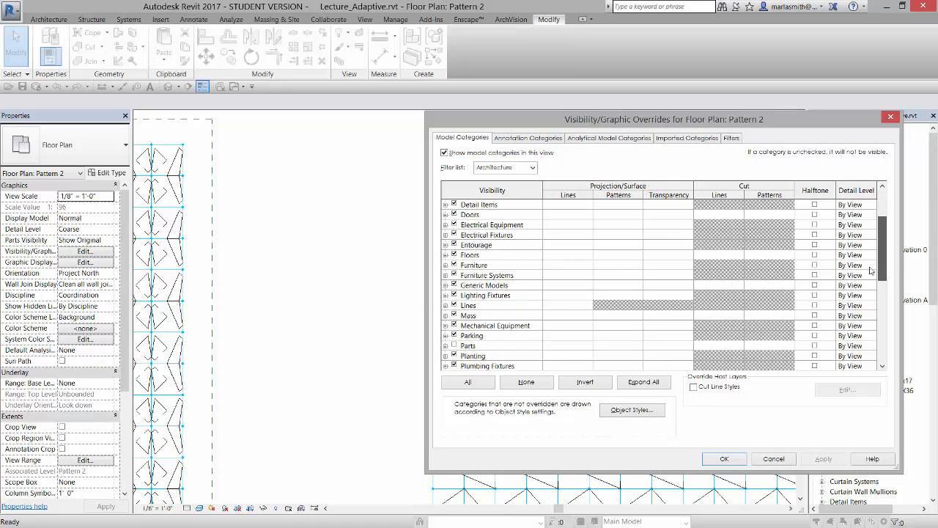
left_click(454, 315)
left_click(723, 460)
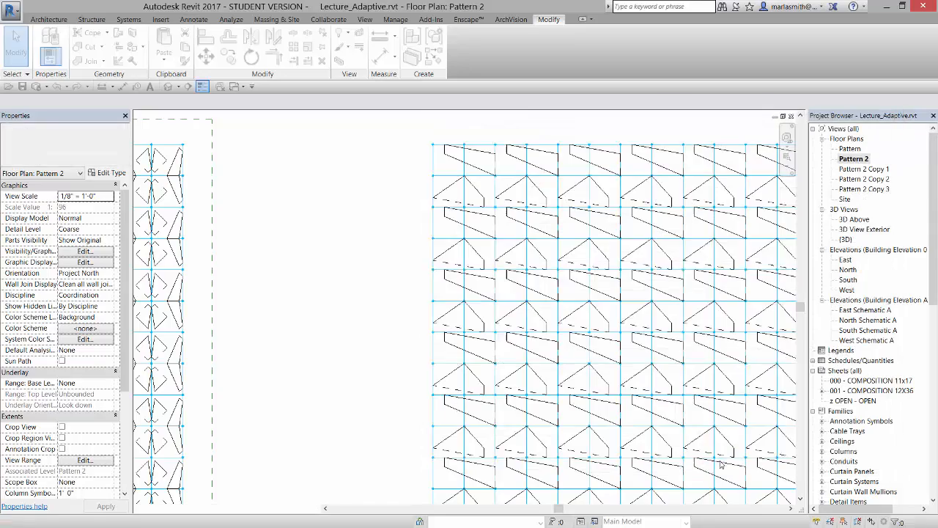
scroll(581, 399, "down", 5)
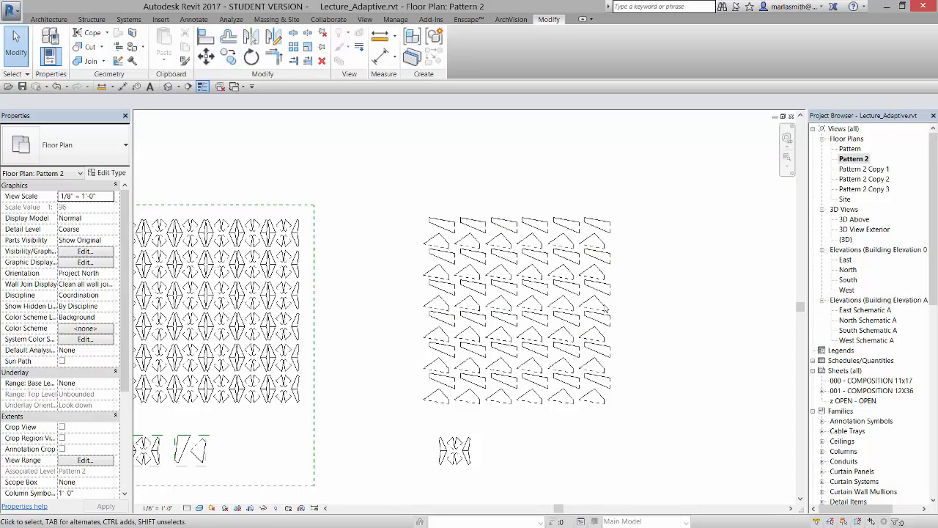
scroll(646, 342, "down", 1)
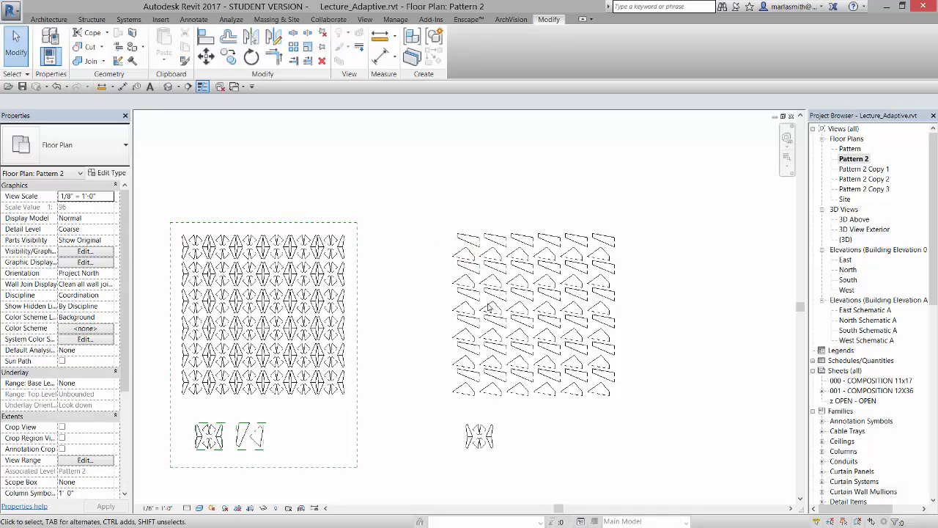
middle_click_drag(633, 337, 793, 360)
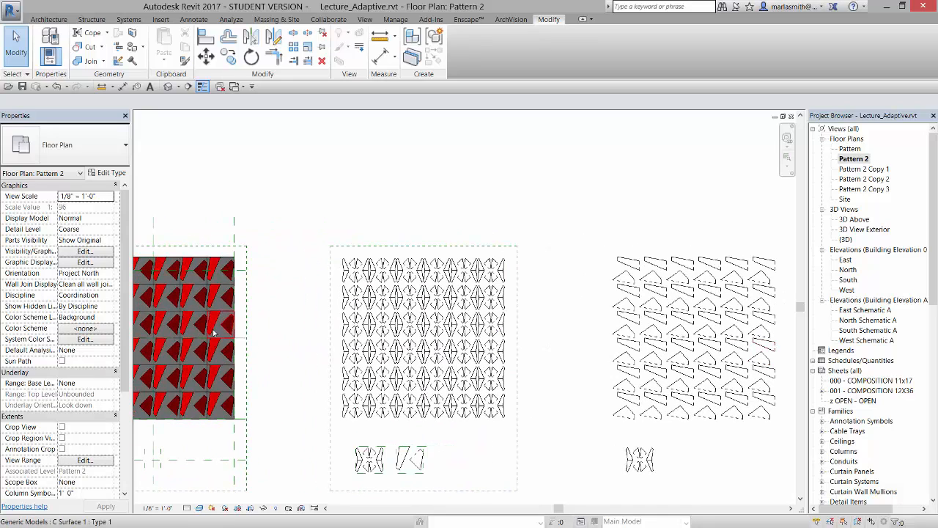
scroll(378, 285, "down", 2)
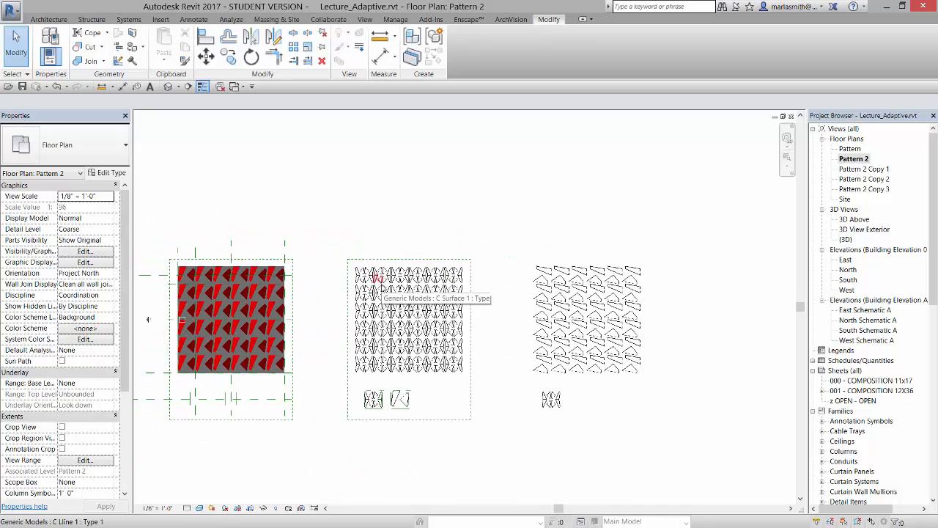